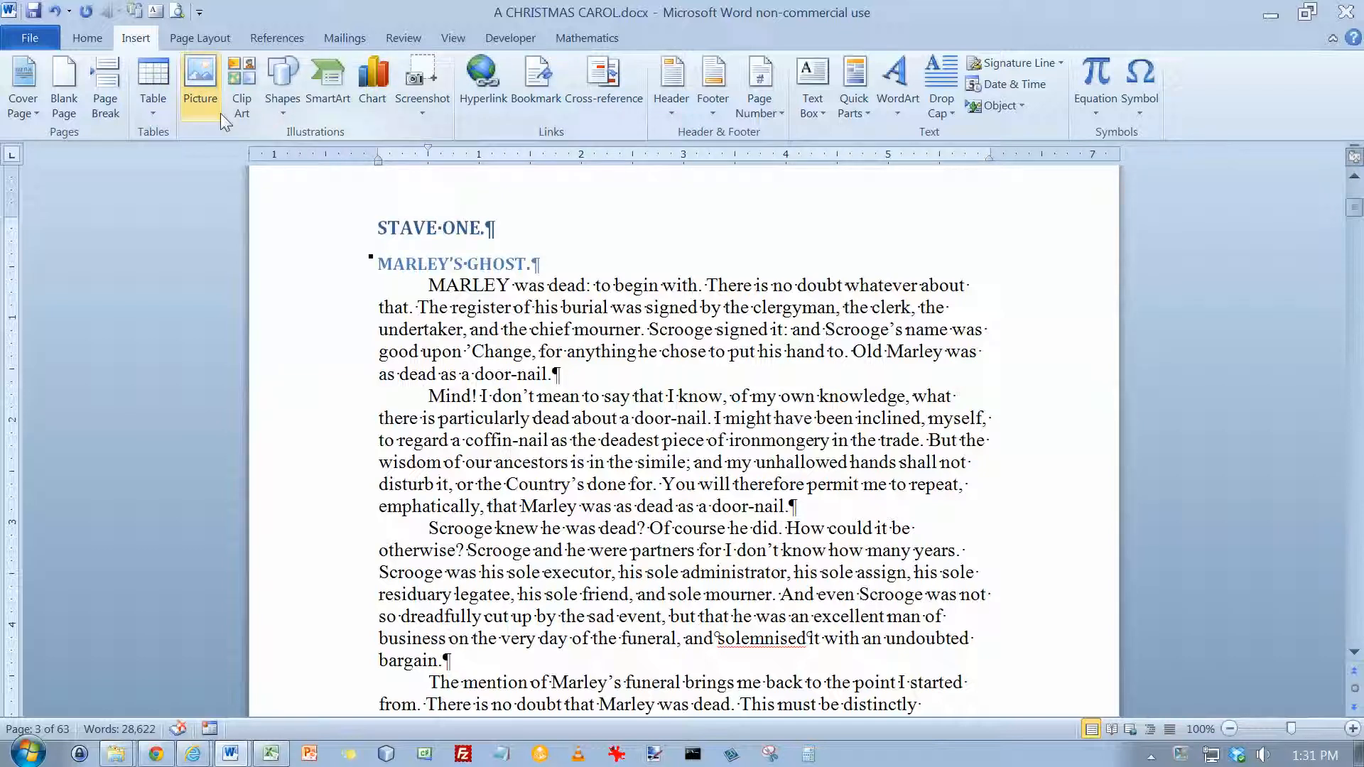
Insert Winter.jpg from the Sample Pictures folder after the first paragraph under MARLEY'S GHOST
left_click(199, 75)
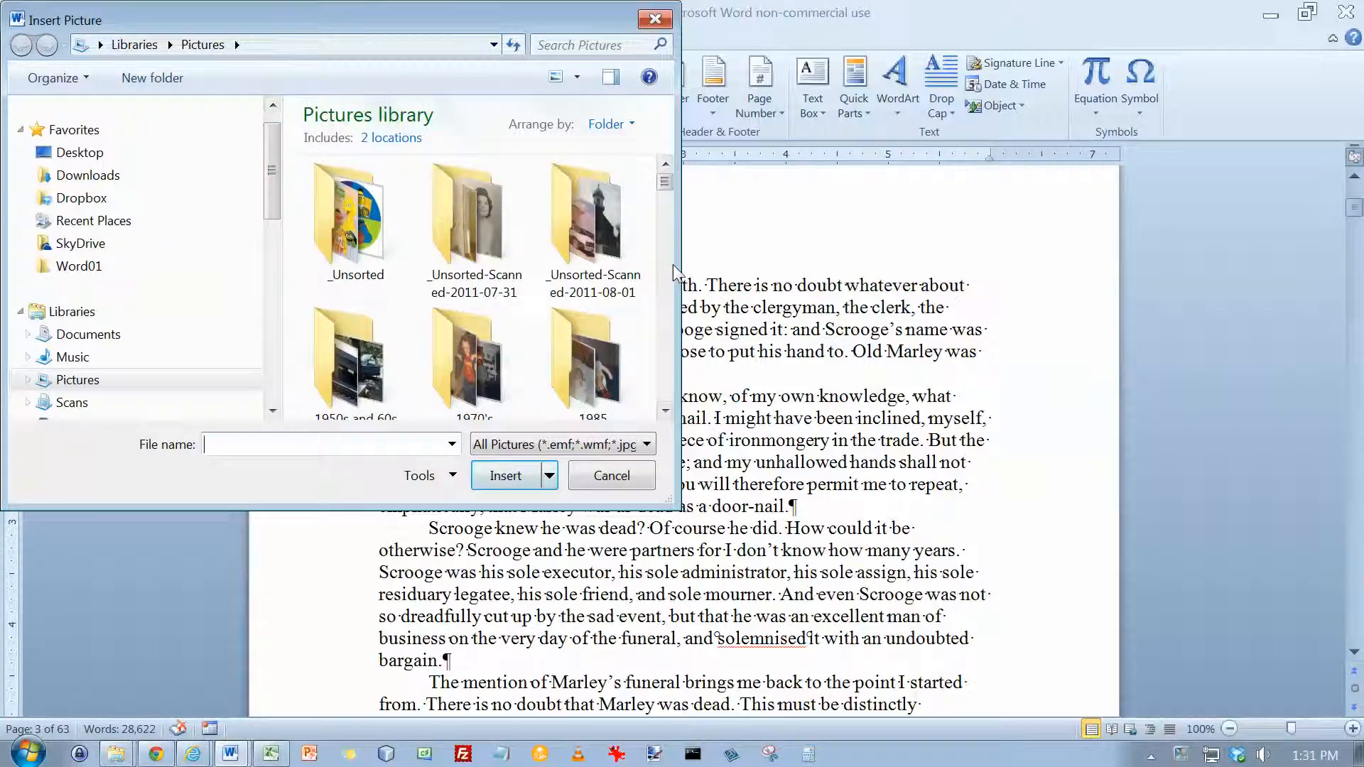
left_click_drag(668, 188, 676, 237)
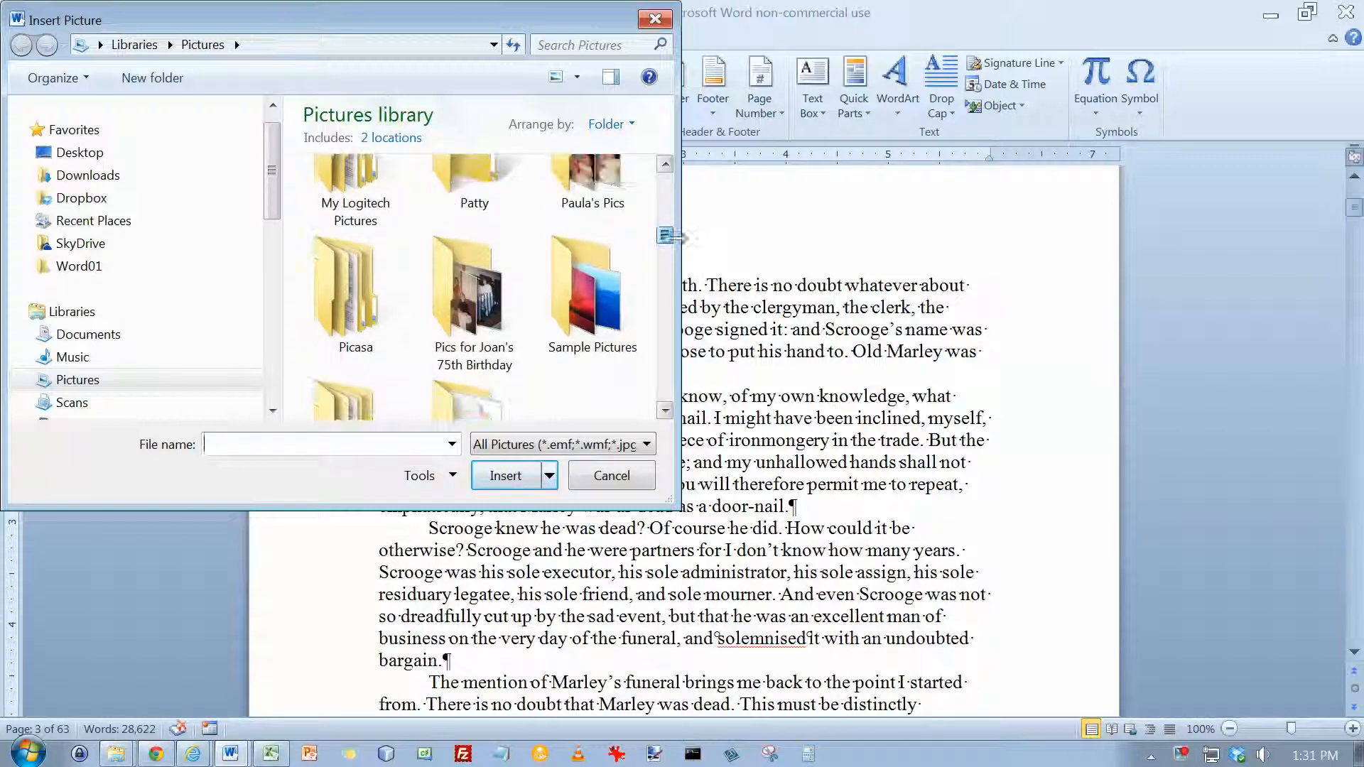
double_click(600, 295)
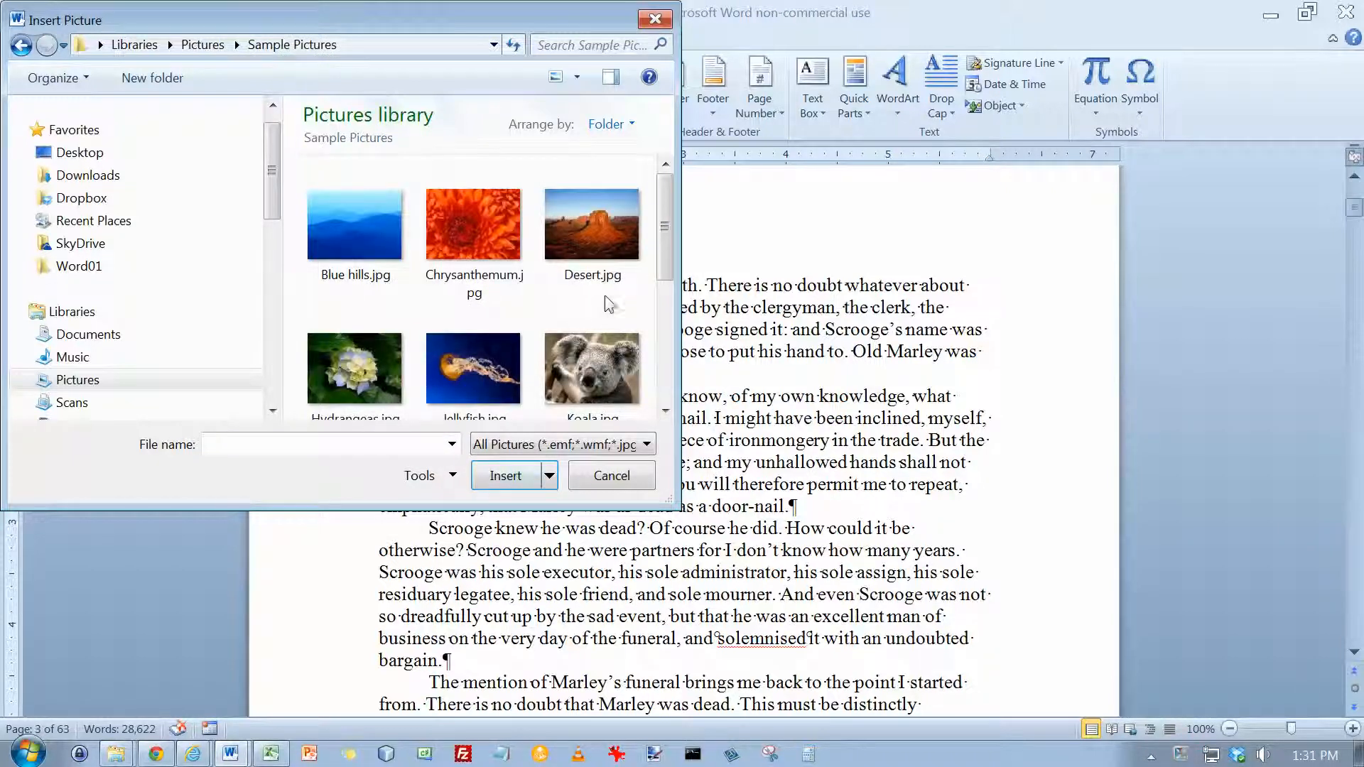
left_click_drag(663, 244, 668, 337)
left_click(585, 360)
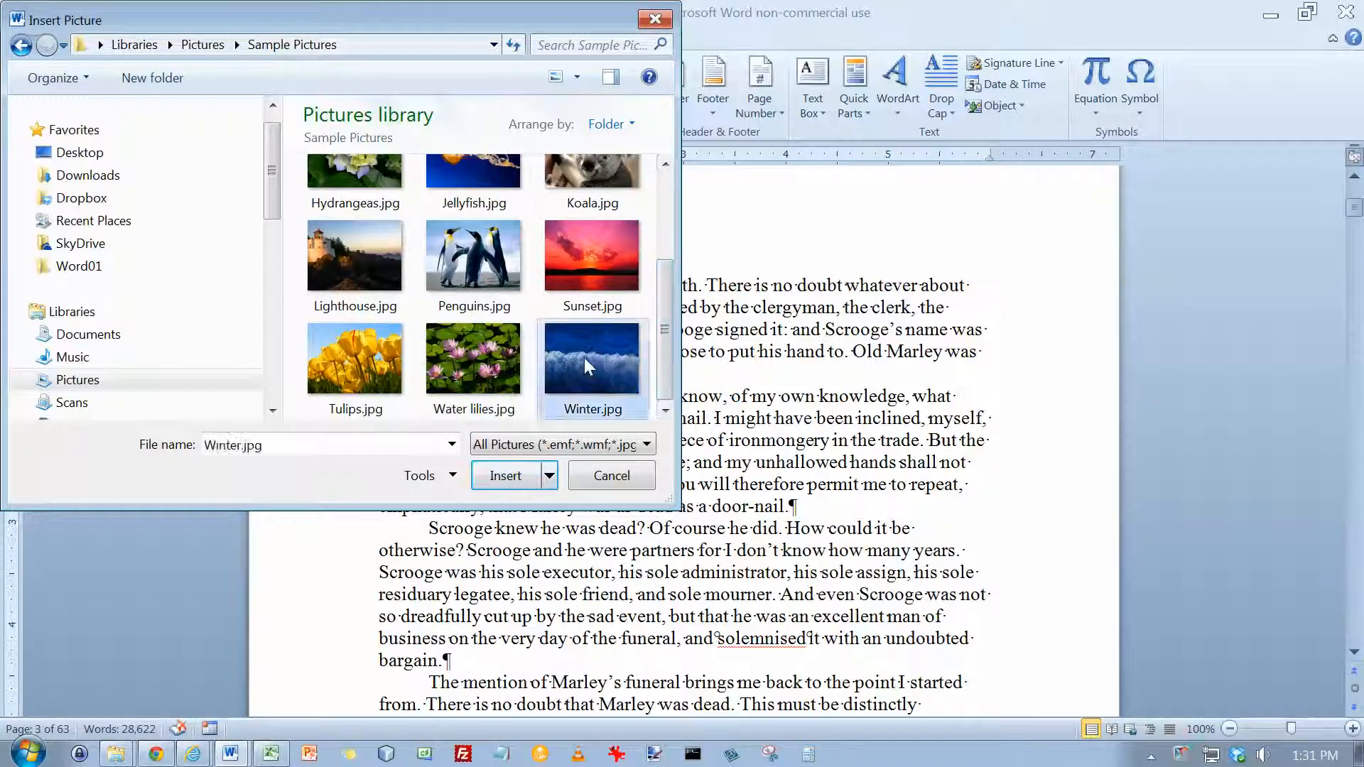
left_click(506, 476)
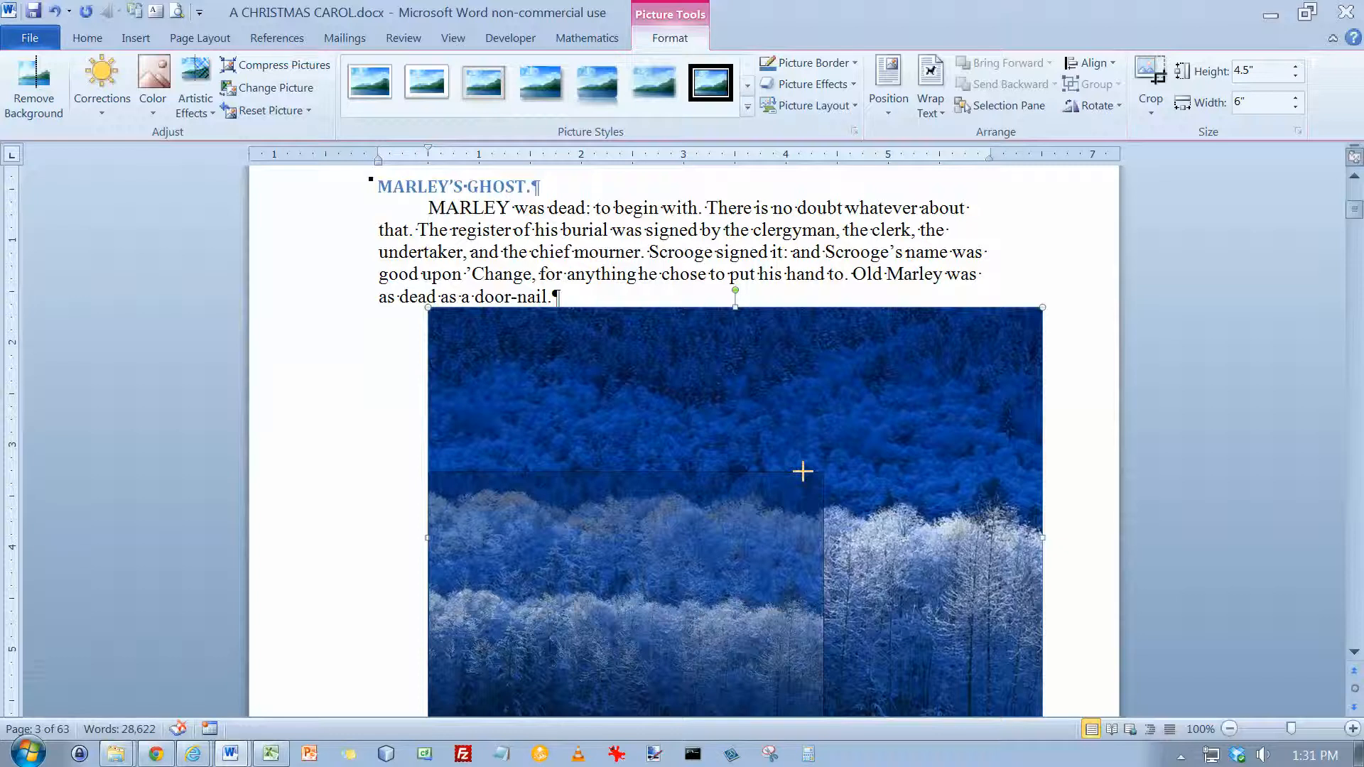
Try resizing the inserted picture proportionally from a corner, and undo the change
left_click_drag(1043, 538, 987, 482)
key("ctrl+z")
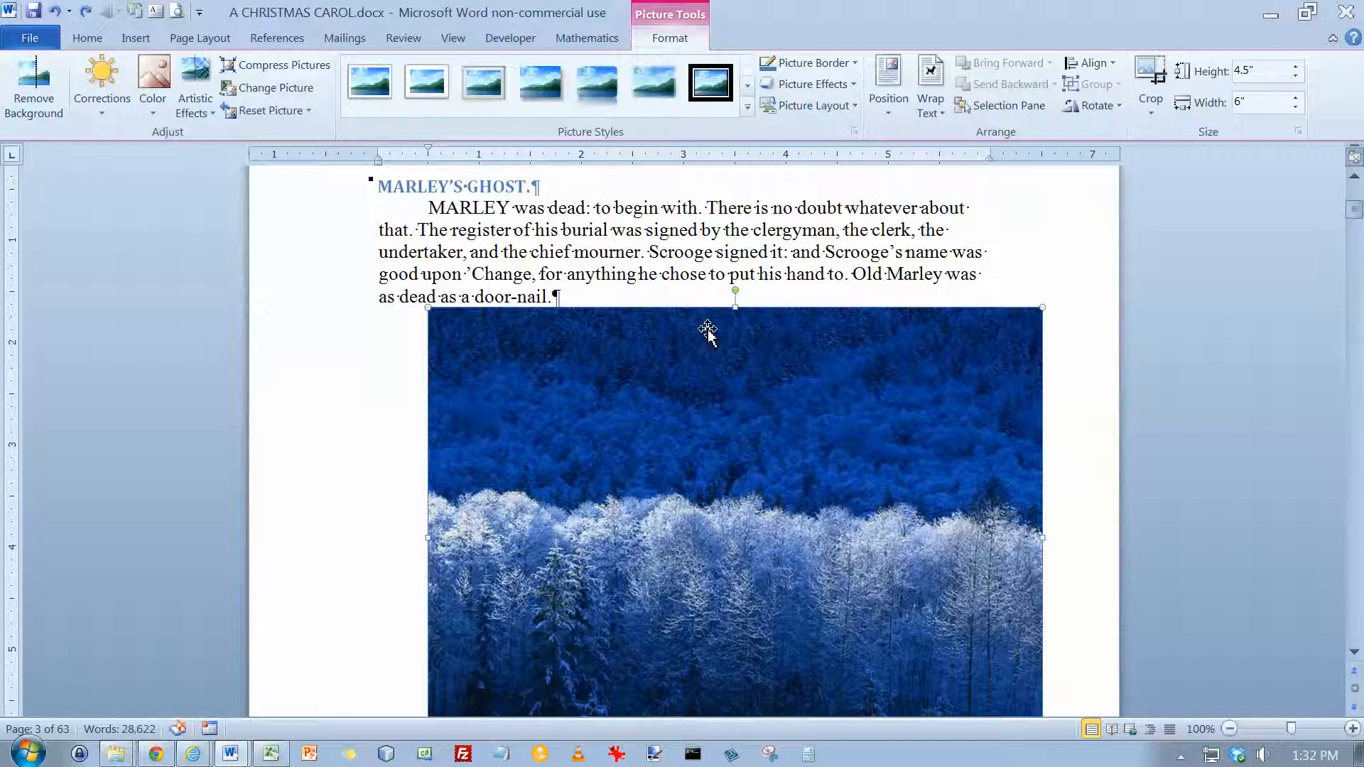
Remove the first-line indent from the picture's paragraph so the picture aligns with the left margin
left_click_drag(432, 155, 379, 171)
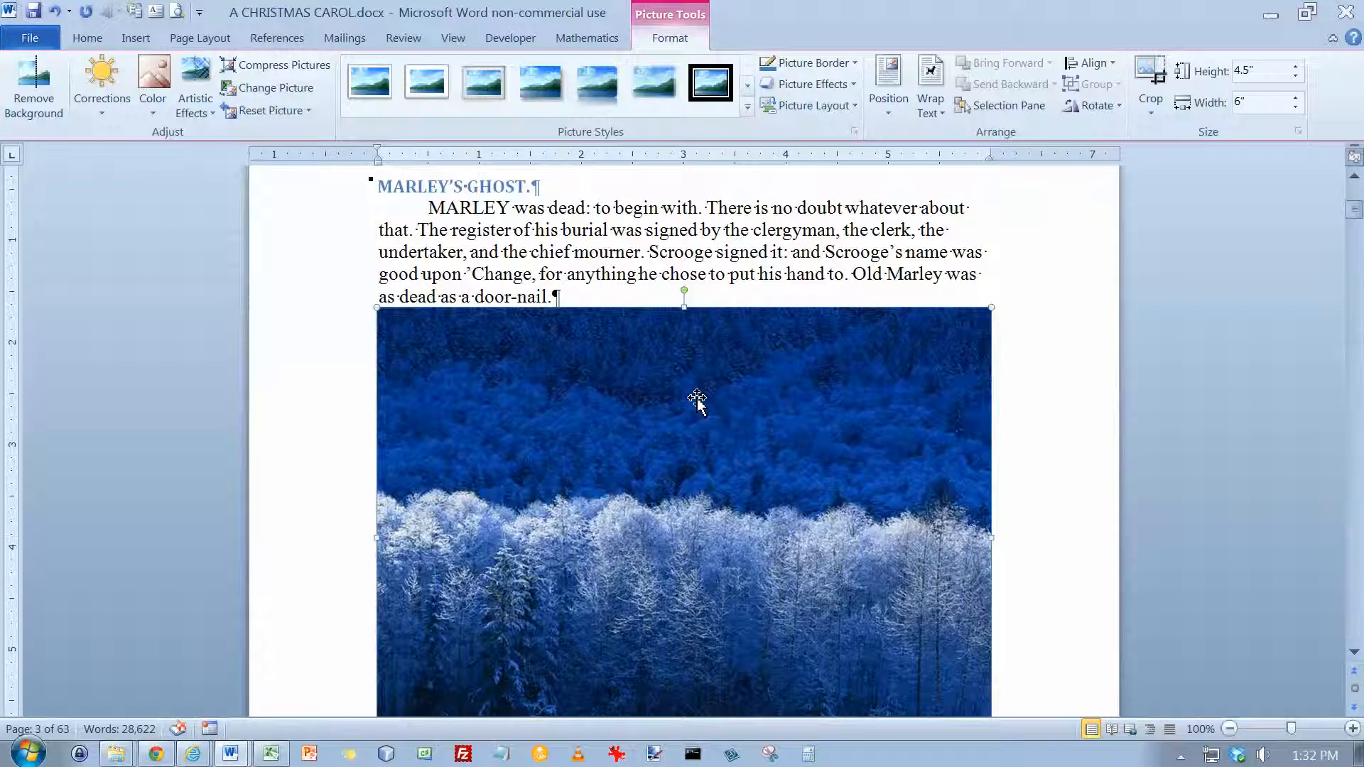
Try narrowing only the picture's width to about 2.72", and undo the distortion
left_click_drag(990, 538, 656, 539)
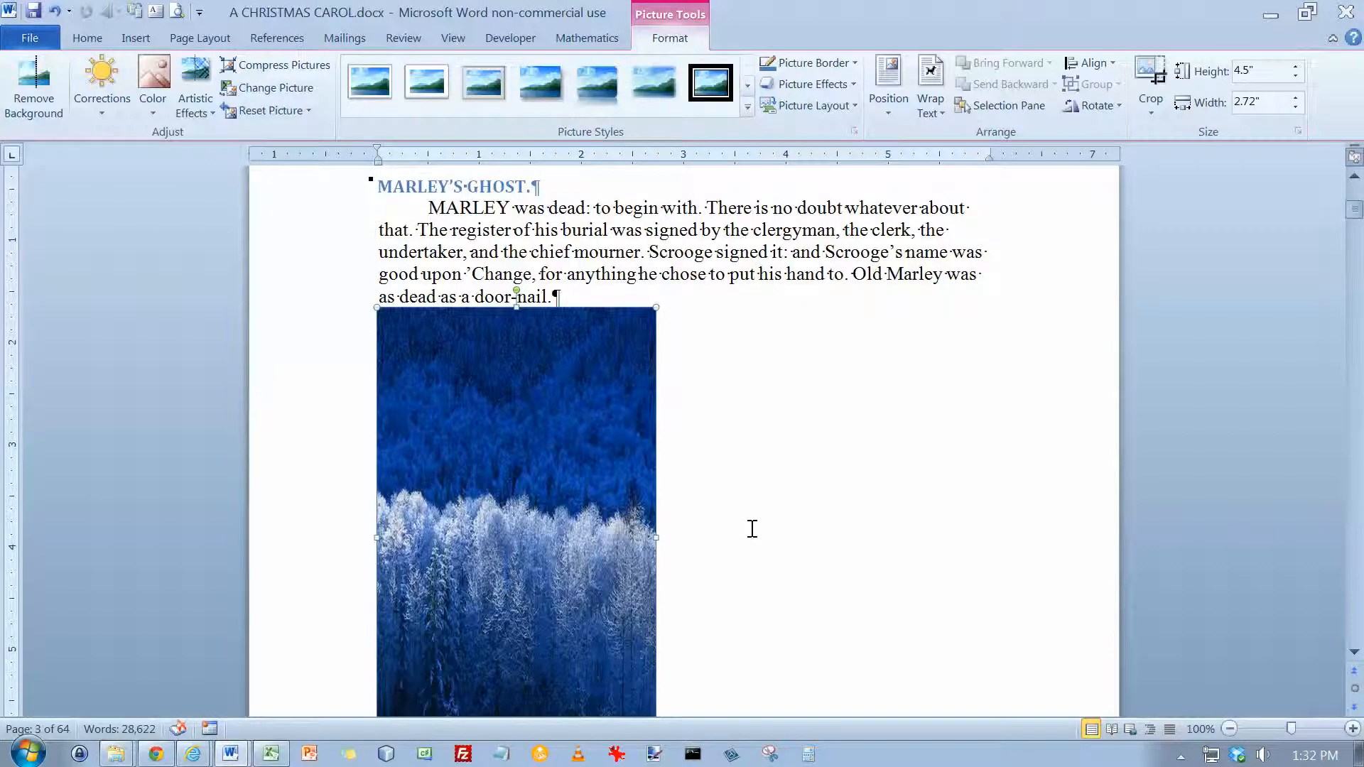
key("ctrl+z")
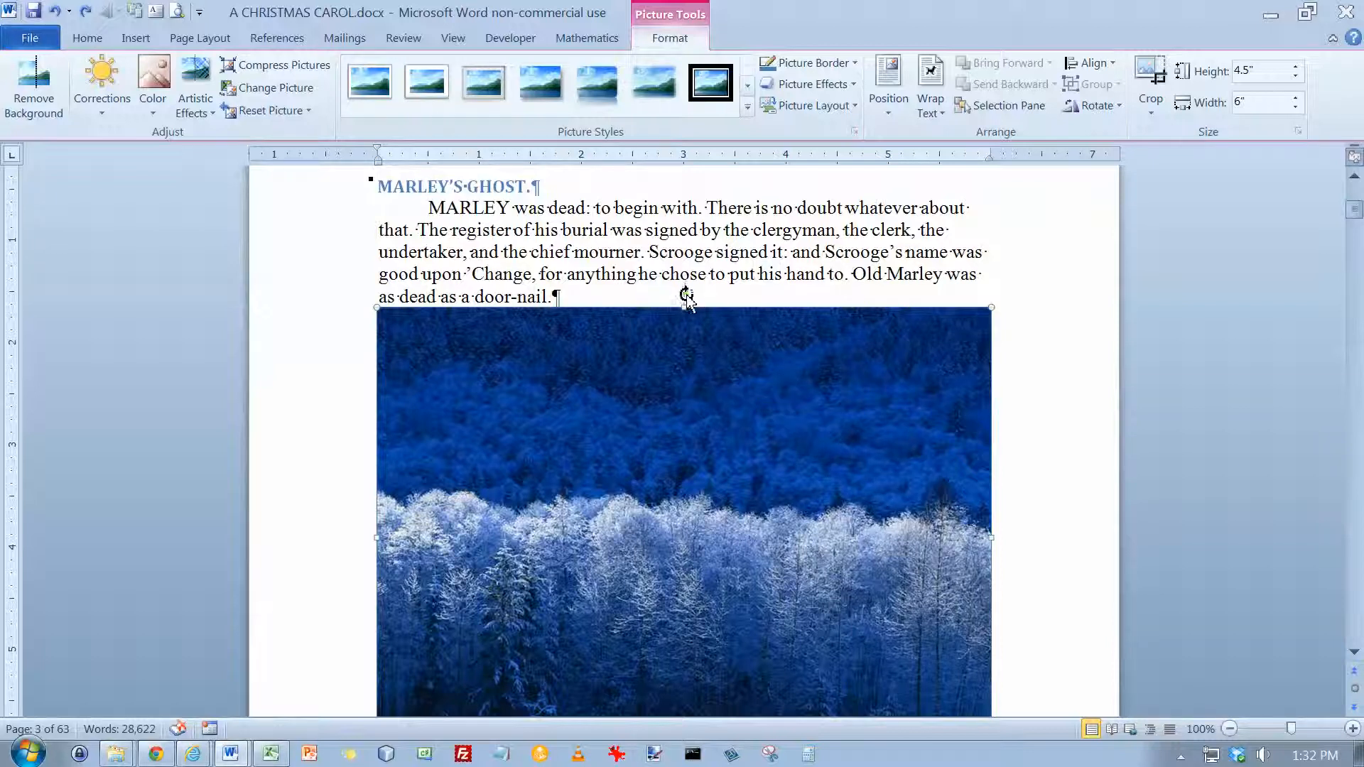
Try rotating the picture freehand counterclockwise, check how it sits on the page, and undo the rotation
mouse_move(683, 292)
left_mouse_down()
mouse_move(661, 308)
mouse_move(680, 360)
mouse_move(670, 457)
mouse_move(819, 539)
mouse_move(859, 405)
mouse_move(717, 289)
mouse_move(630, 329)
mouse_move(685, 436)
mouse_move(661, 472)
mouse_move(839, 613)
mouse_move(907, 557)
mouse_move(847, 307)
mouse_move(603, 292)
mouse_move(602, 390)
mouse_move(834, 524)
mouse_move(817, 441)
mouse_move(561, 478)
mouse_move(496, 442)
left_mouse_up()
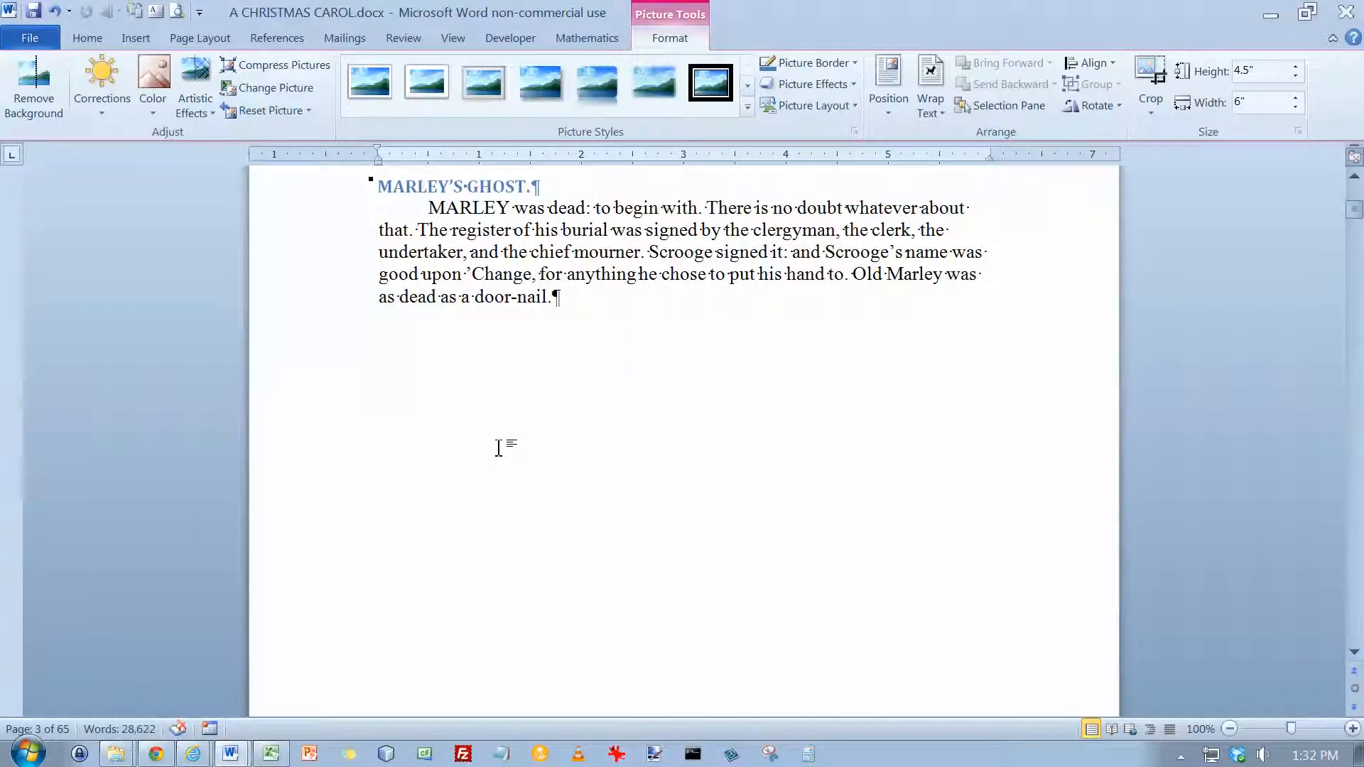
scroll(732, 425, "down", 15)
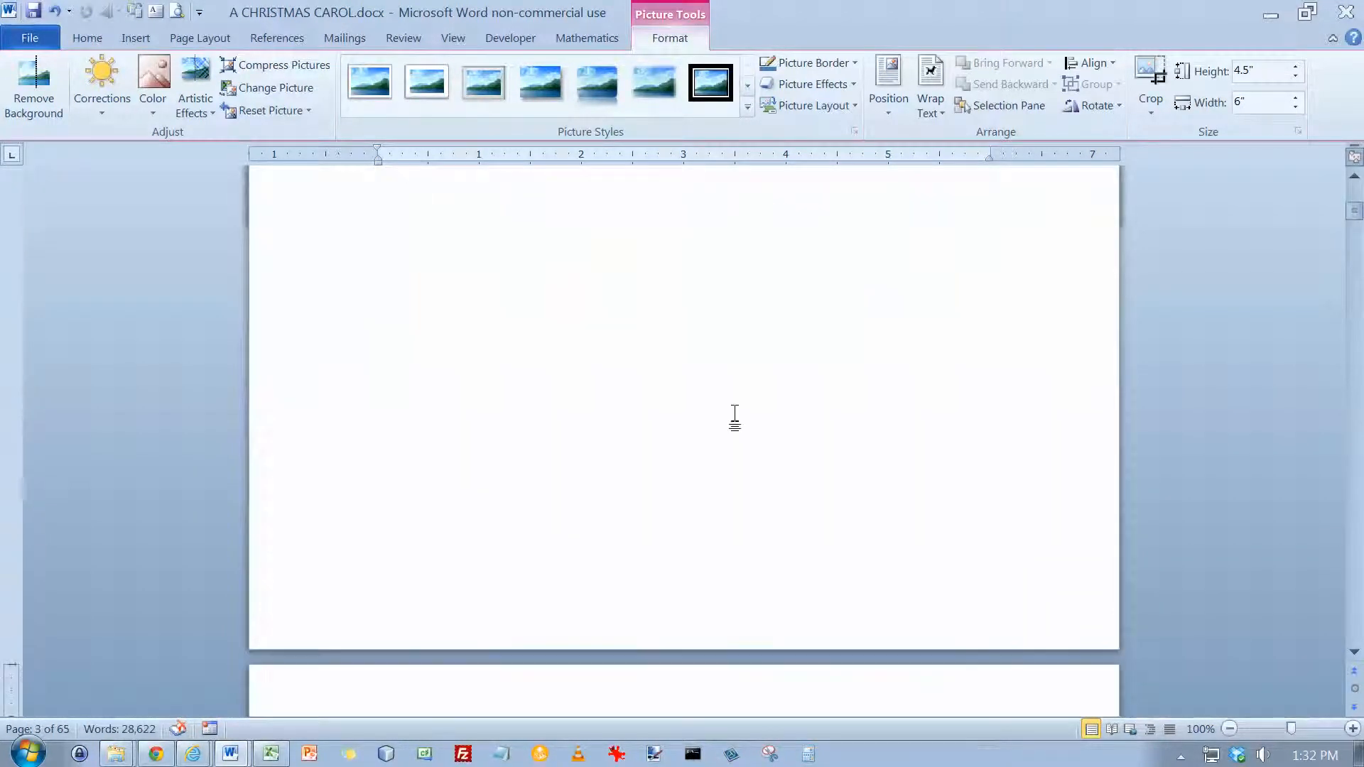
scroll(733, 418, "down", 5)
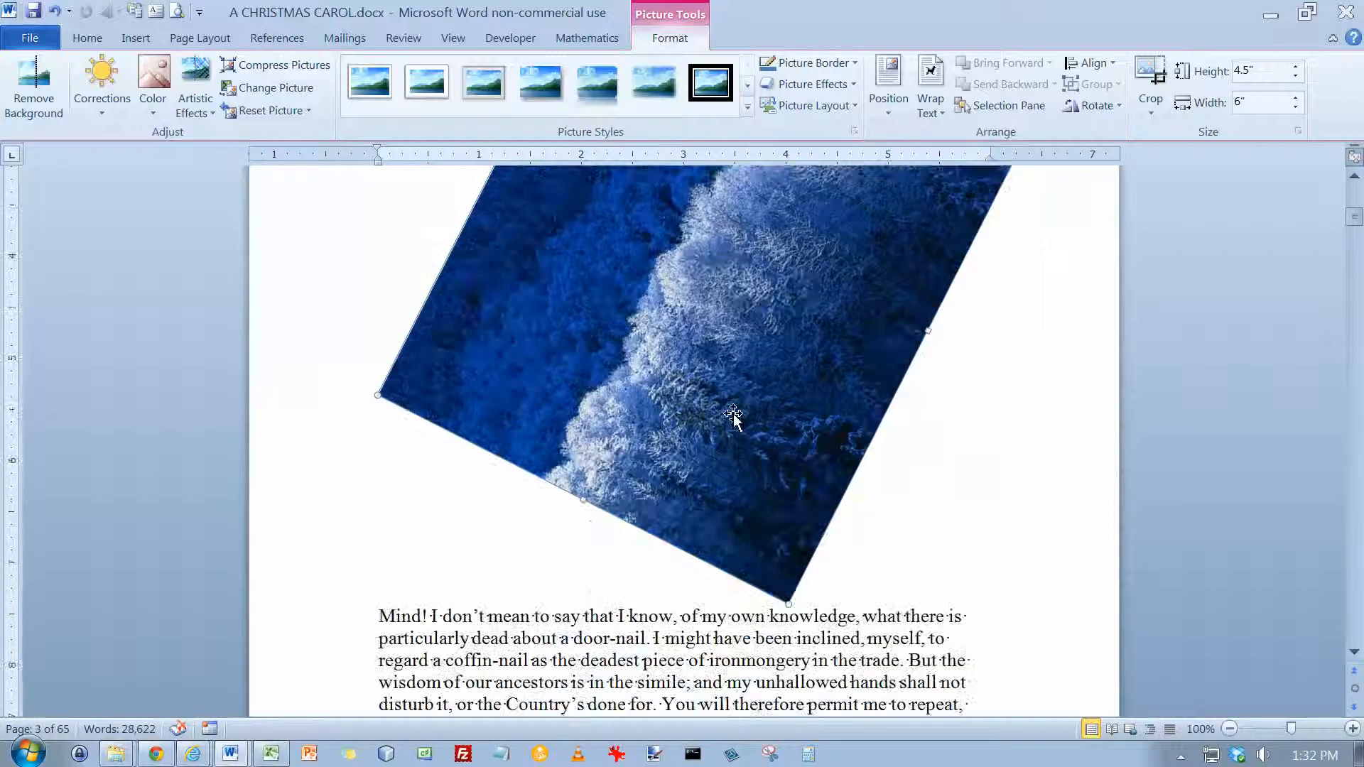
scroll(733, 415, "up", 8)
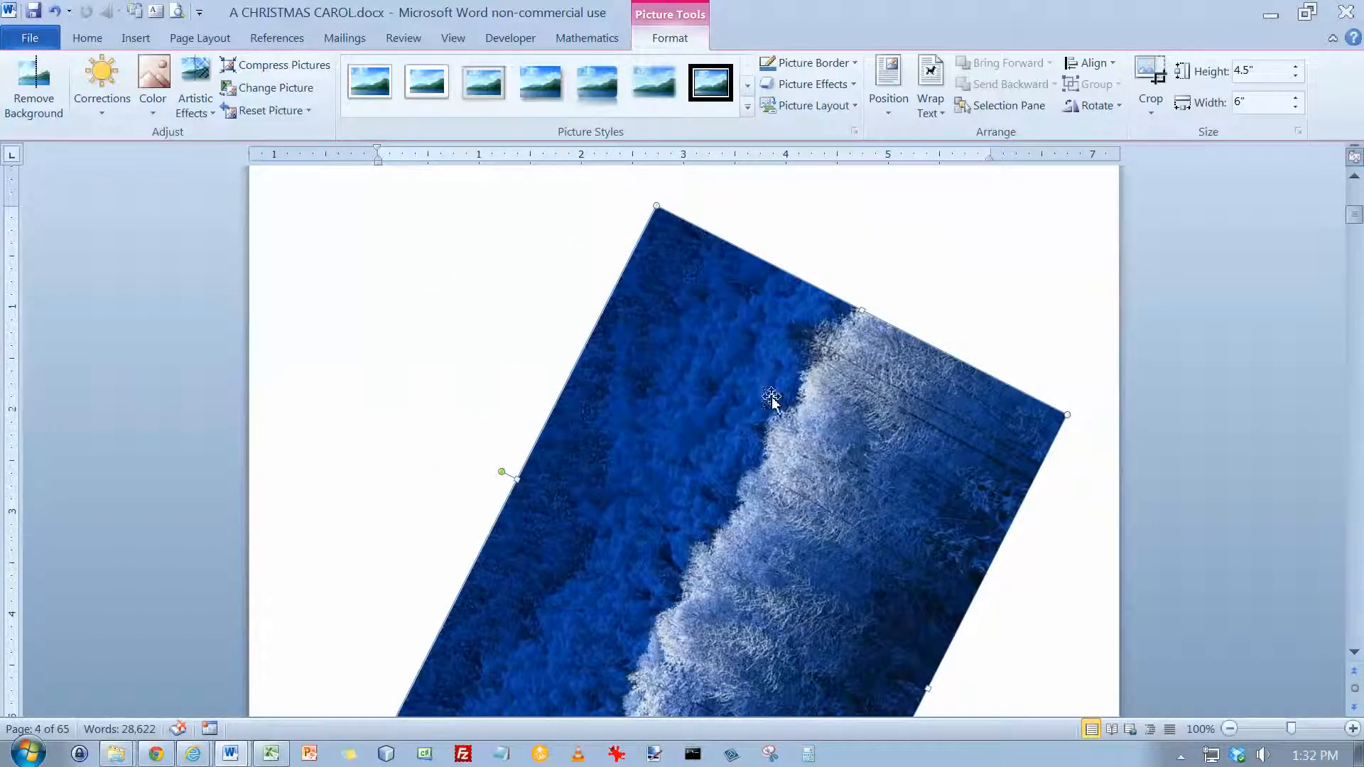
key("ctrl+z")
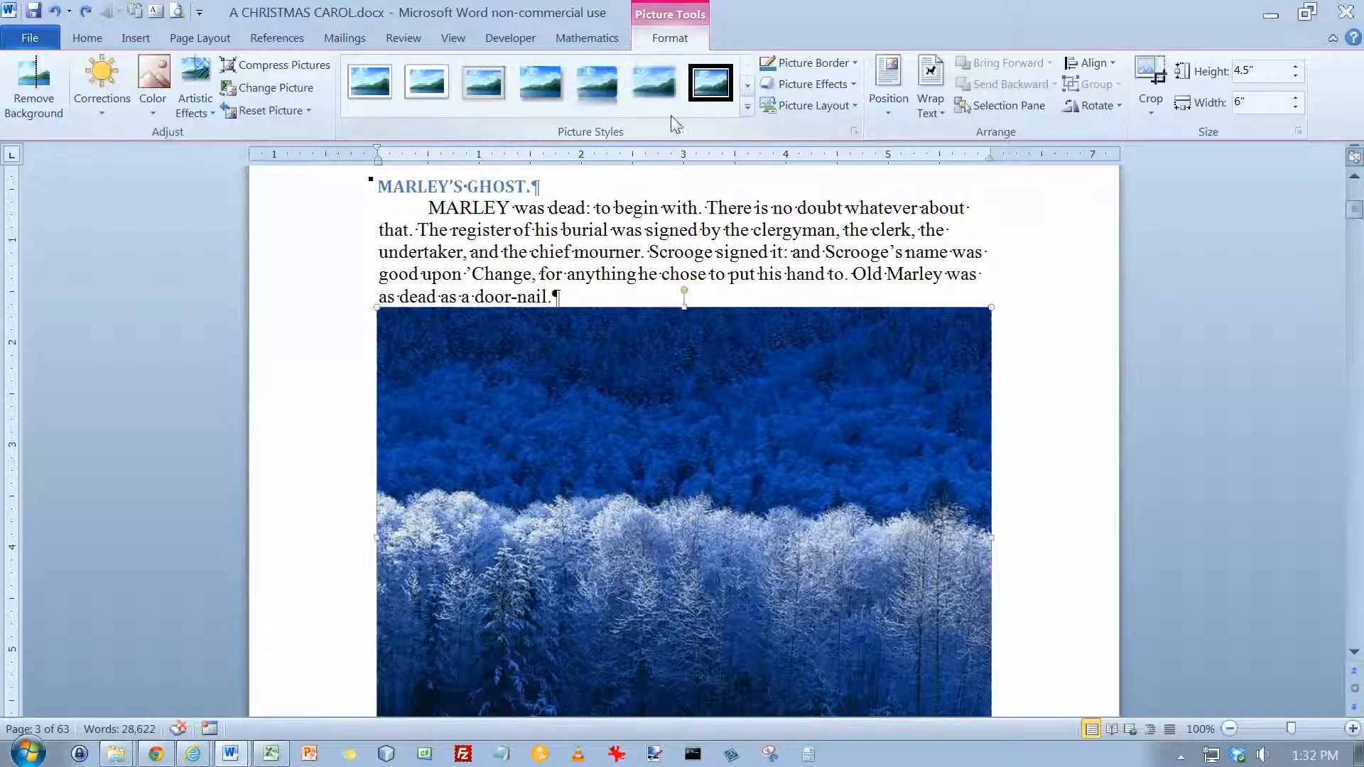
Apply the rounded-rectangle picture style with a reflection to the winter picture
left_click(749, 107)
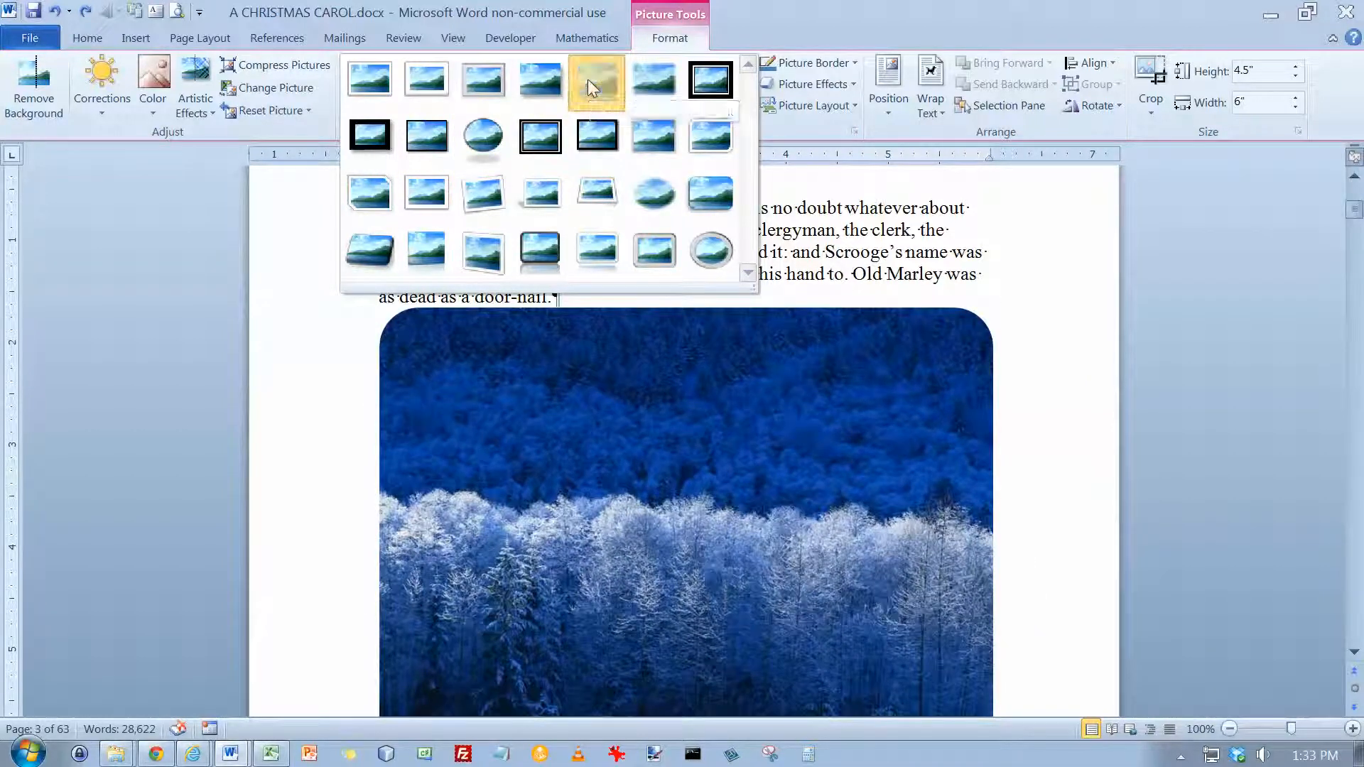
left_click(587, 79)
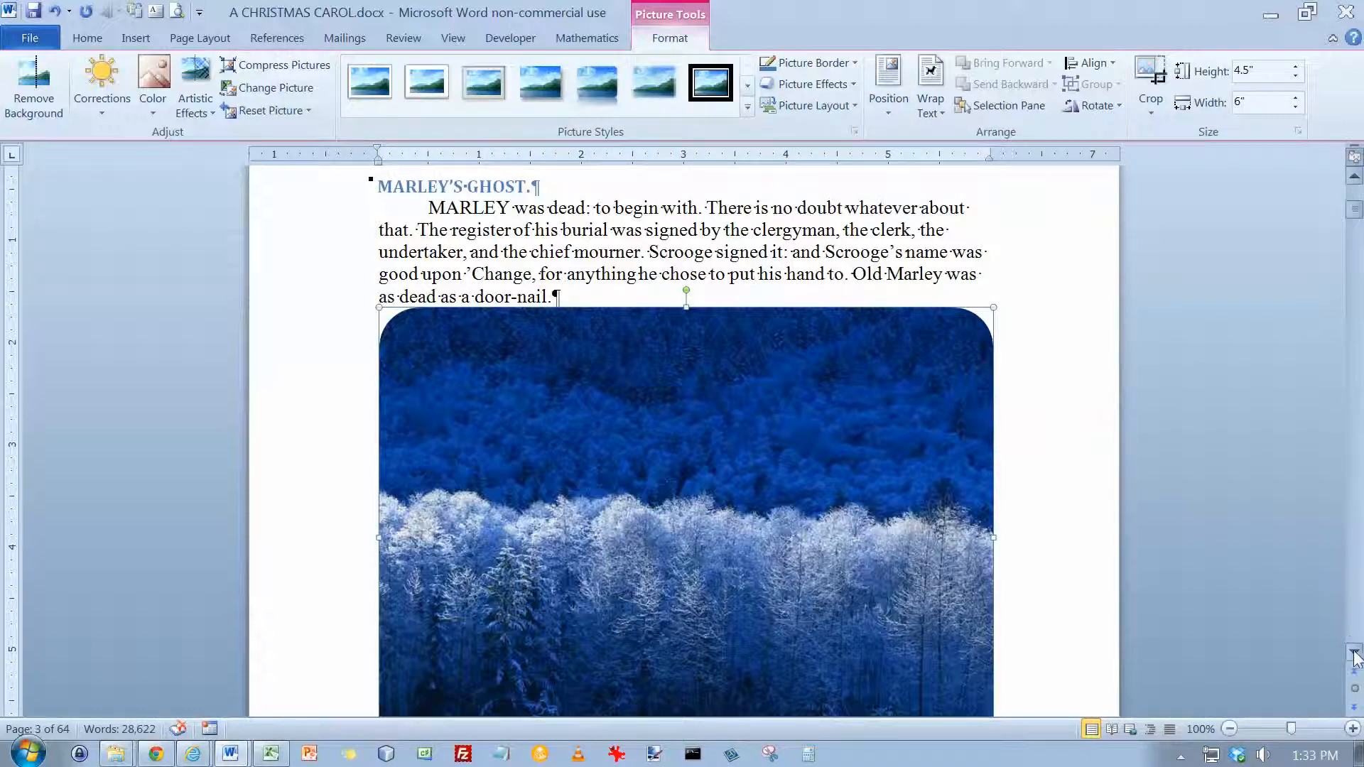
Shrink the picture proportionally to about 2.82" high by 3.76" wide and apply the rectangular drop-shadow picture style
left_click_drag(995, 308, 862, 396)
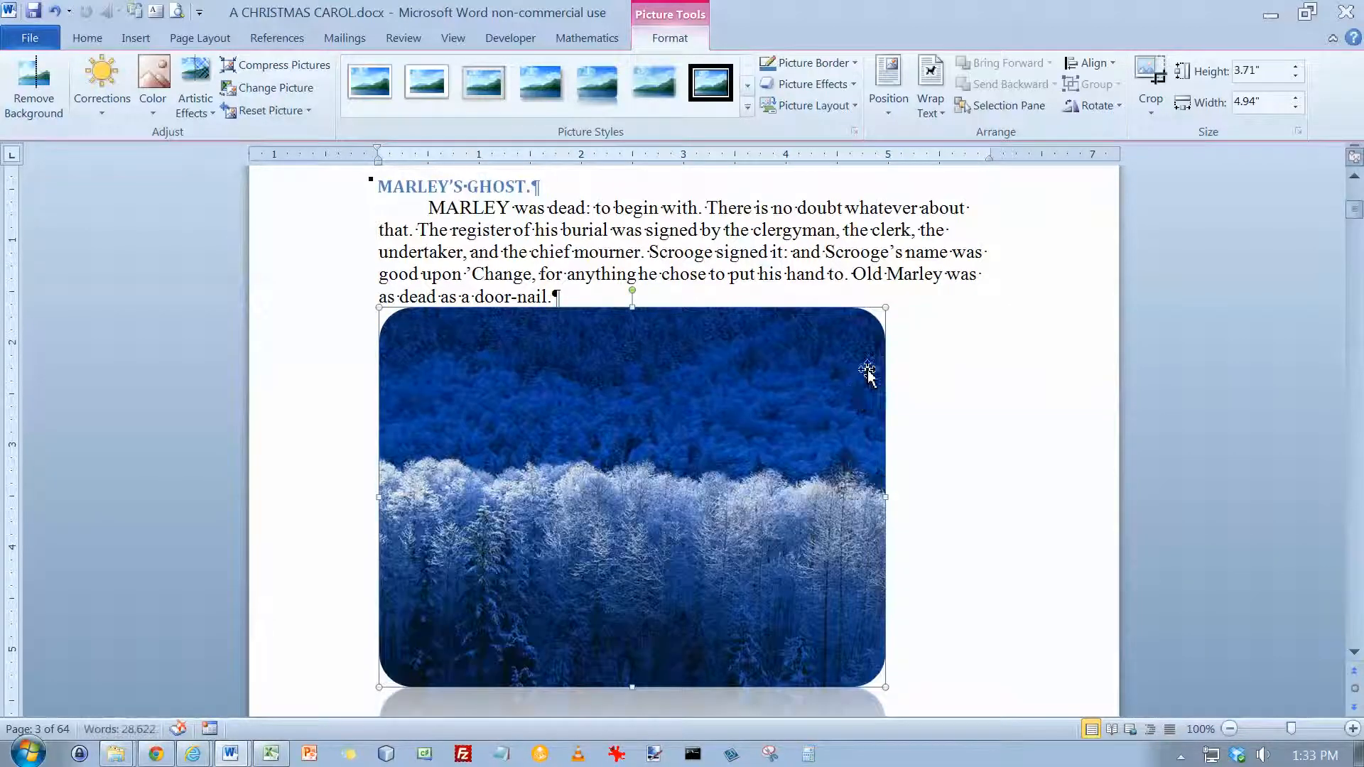
left_click_drag(885, 307, 742, 404)
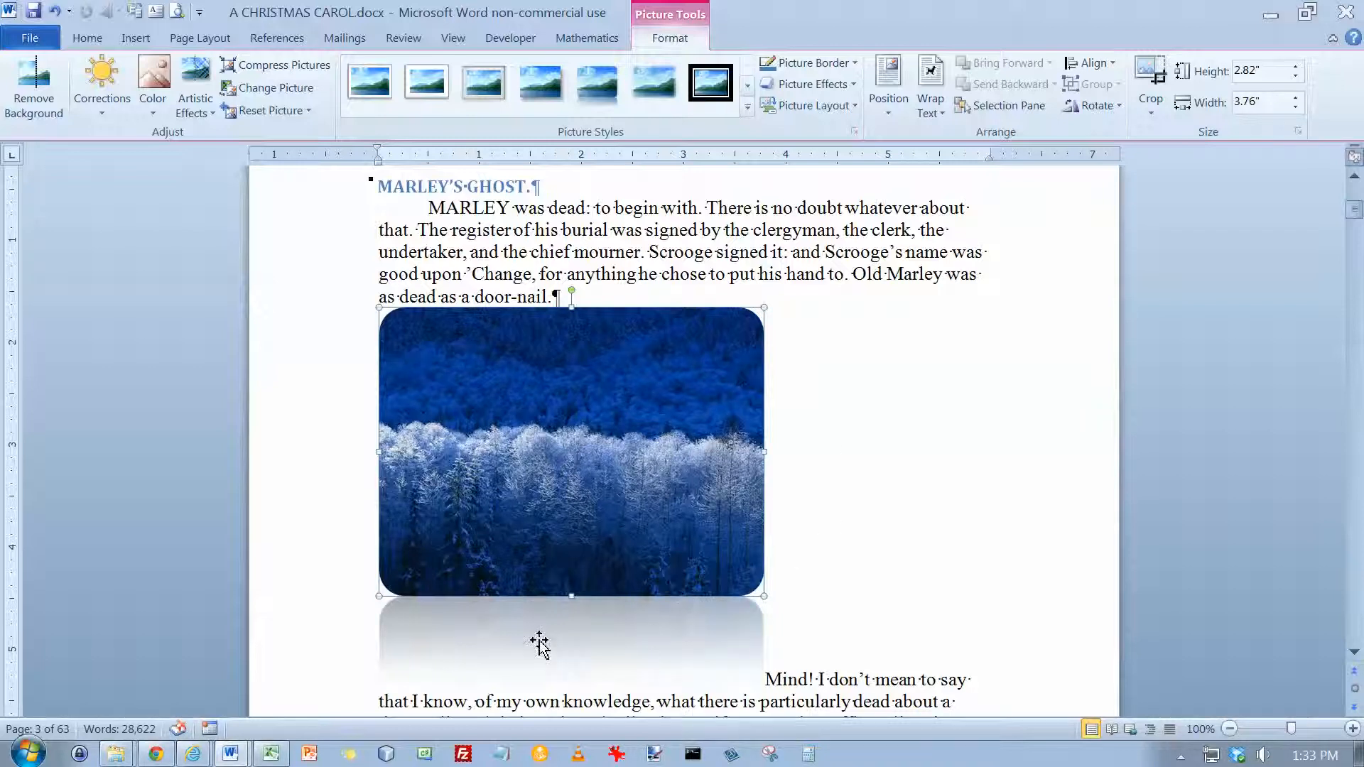
left_click(545, 88)
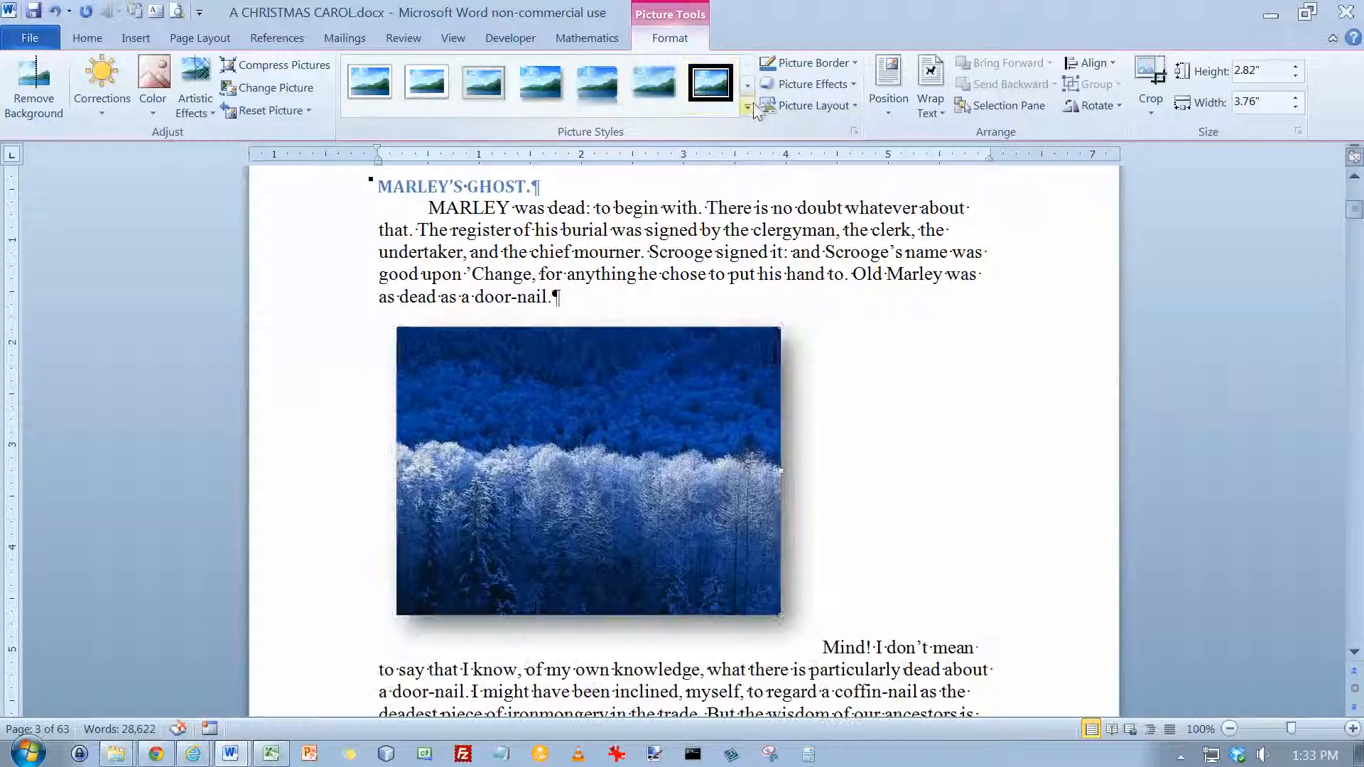
Give the picture a yellow border with a 3 pt weight
left_click(857, 63)
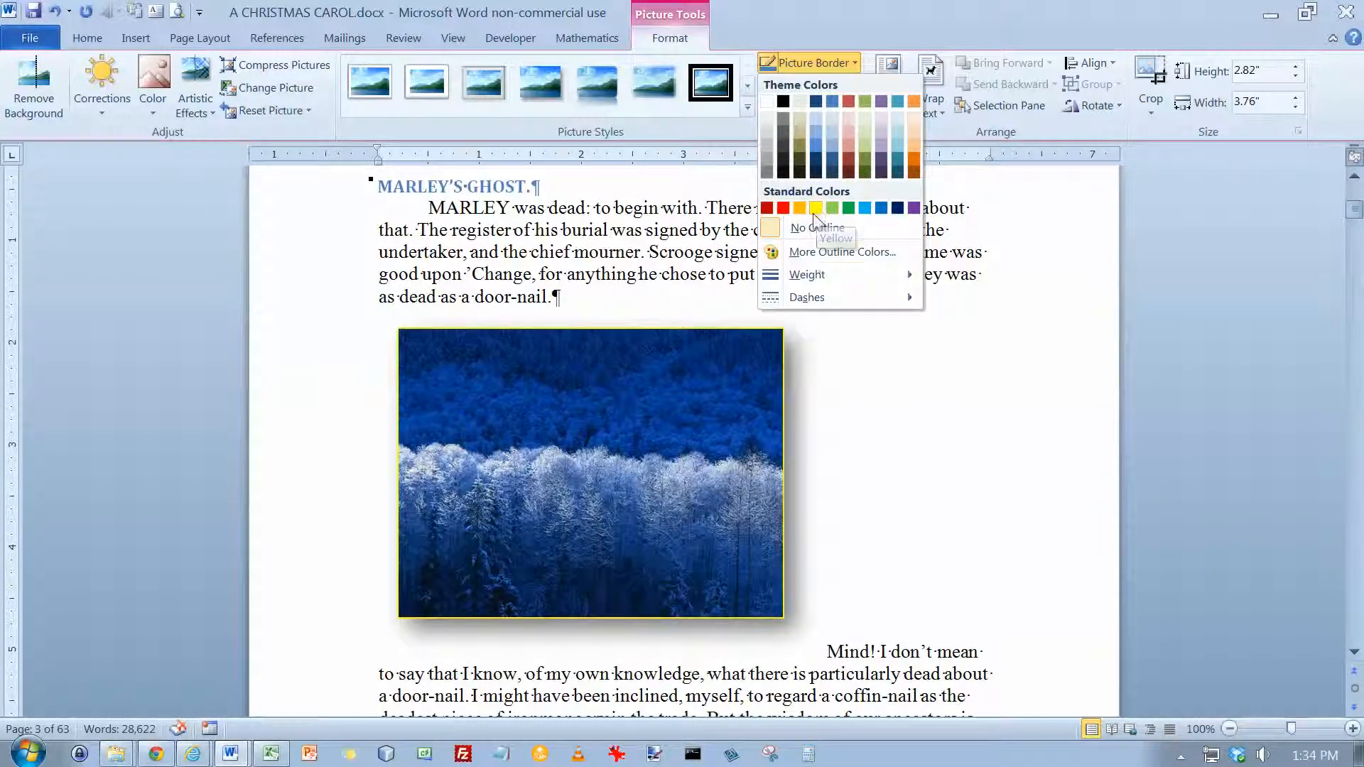
mouse_move(809, 276)
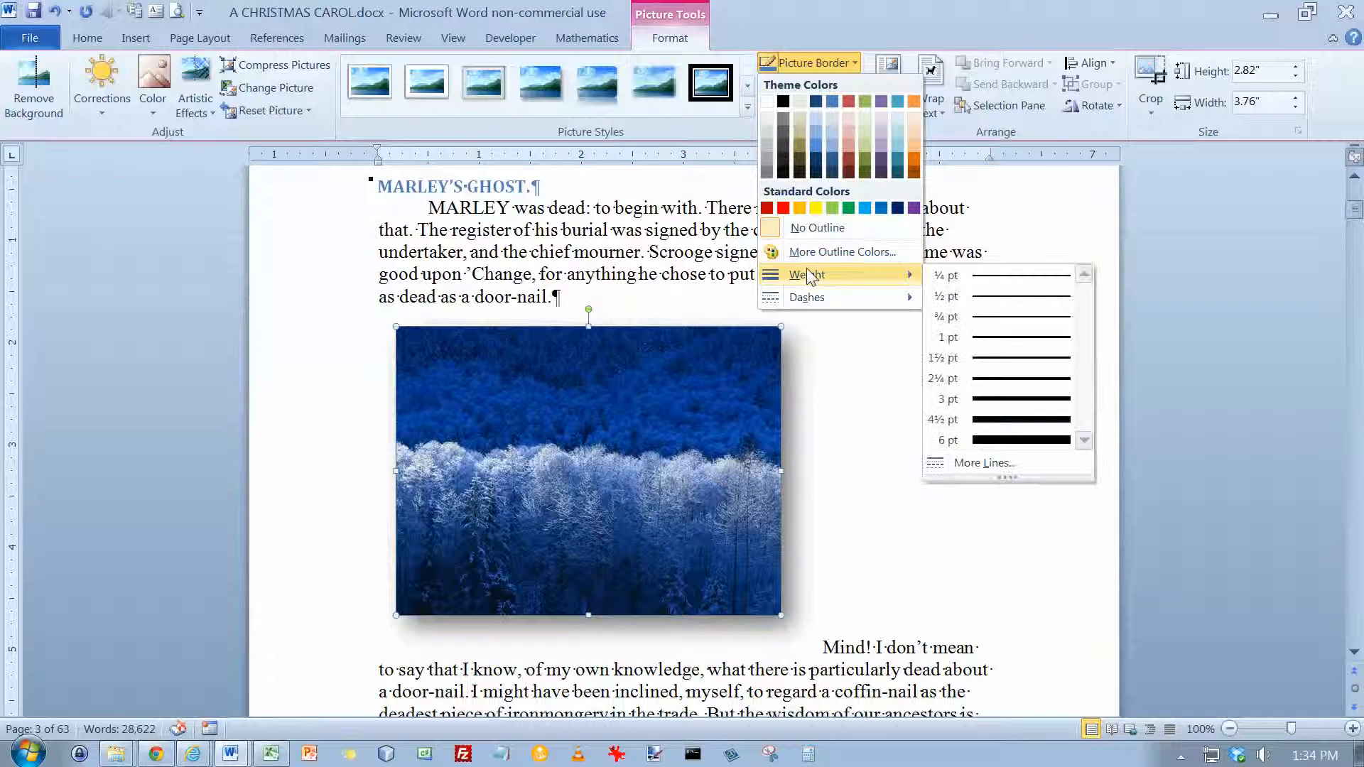
left_click(1027, 398)
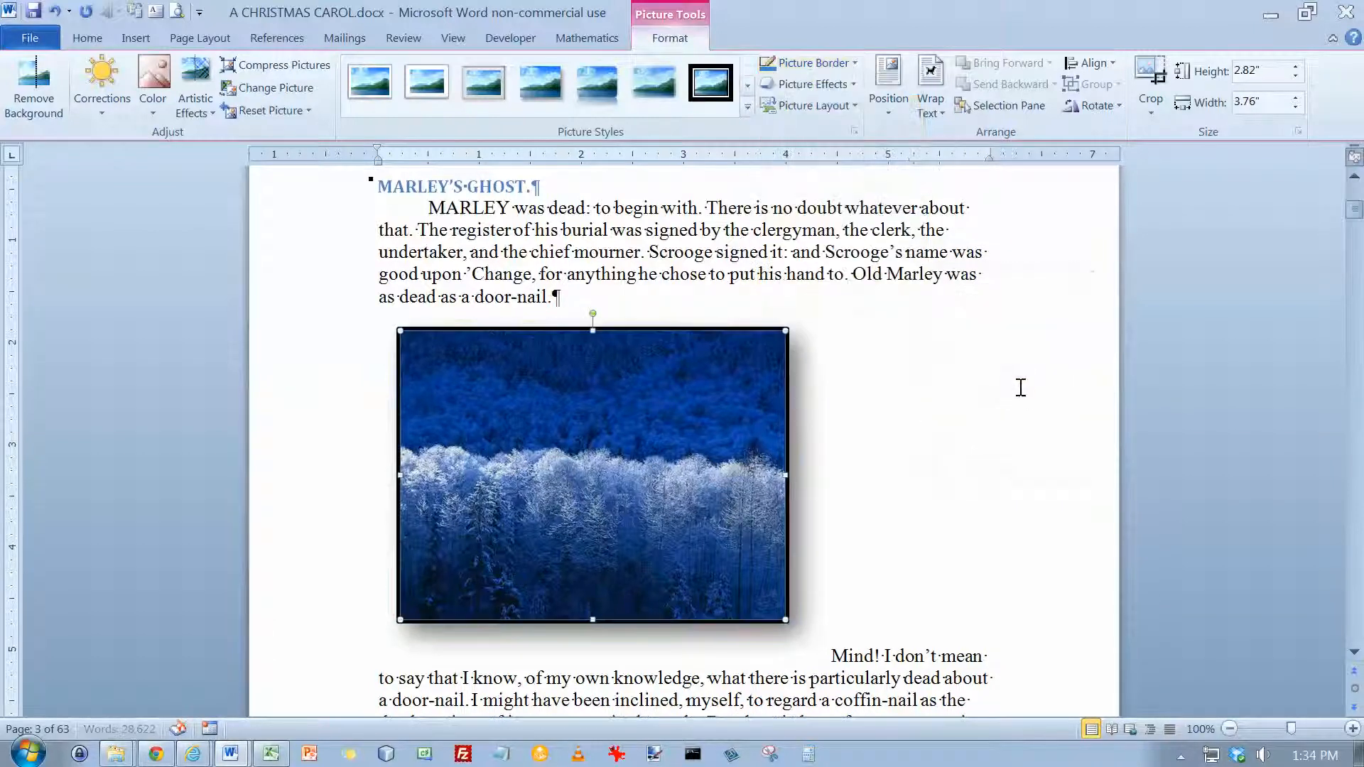
left_click(851, 64)
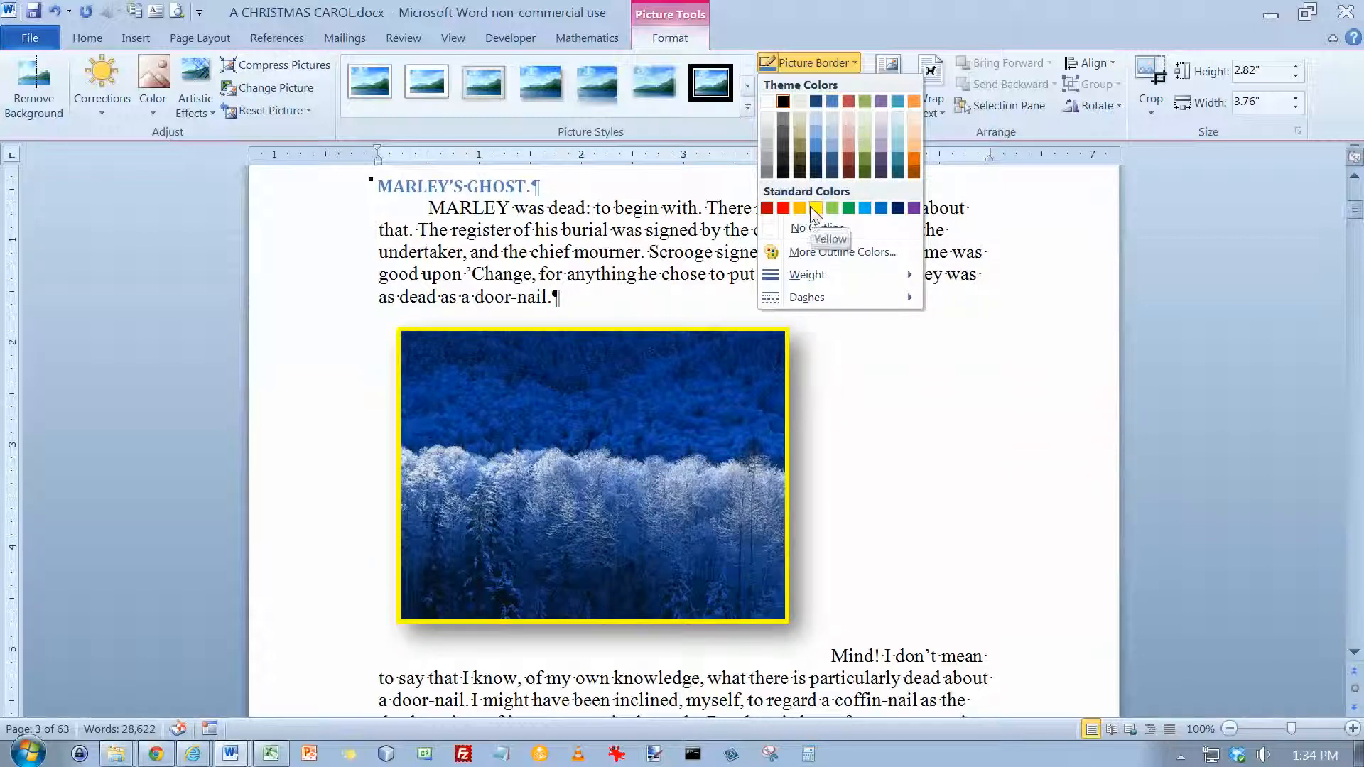
mouse_move(812, 293)
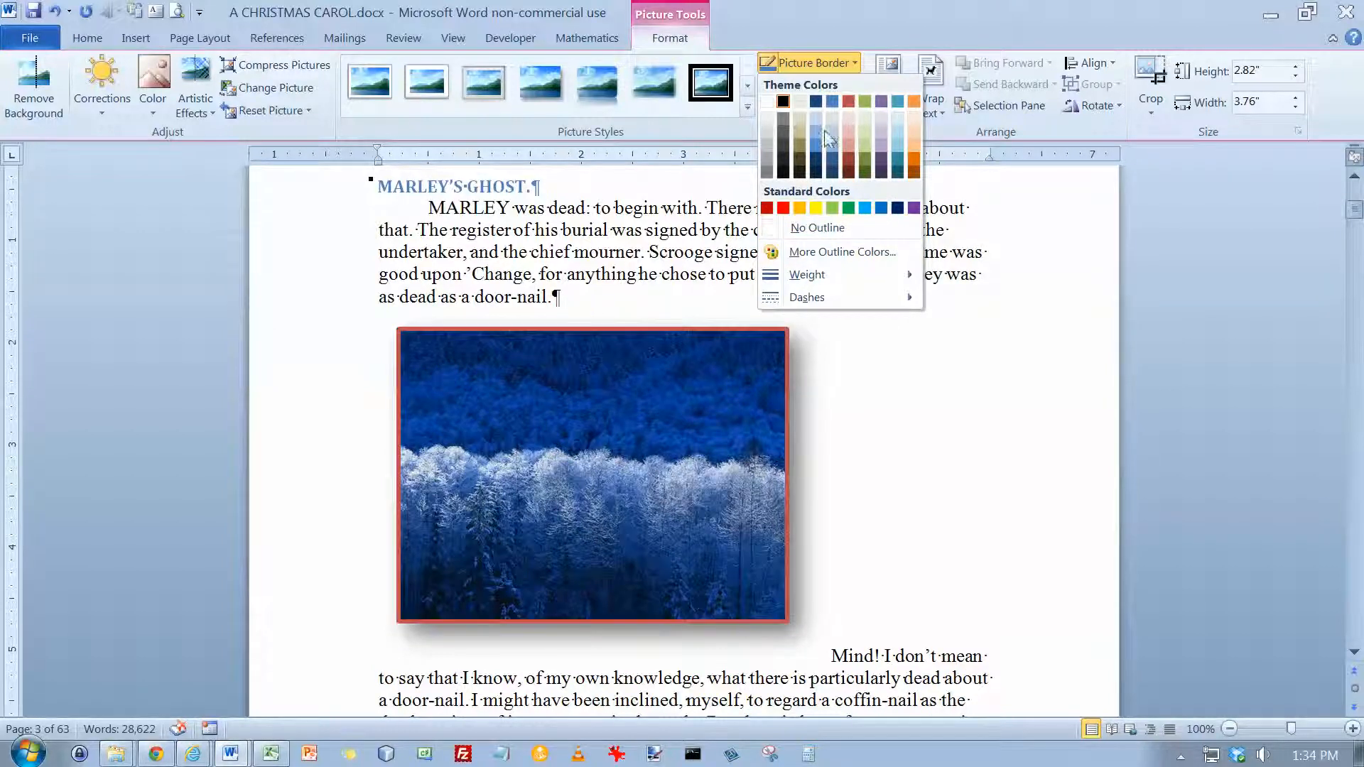
left_click(816, 208)
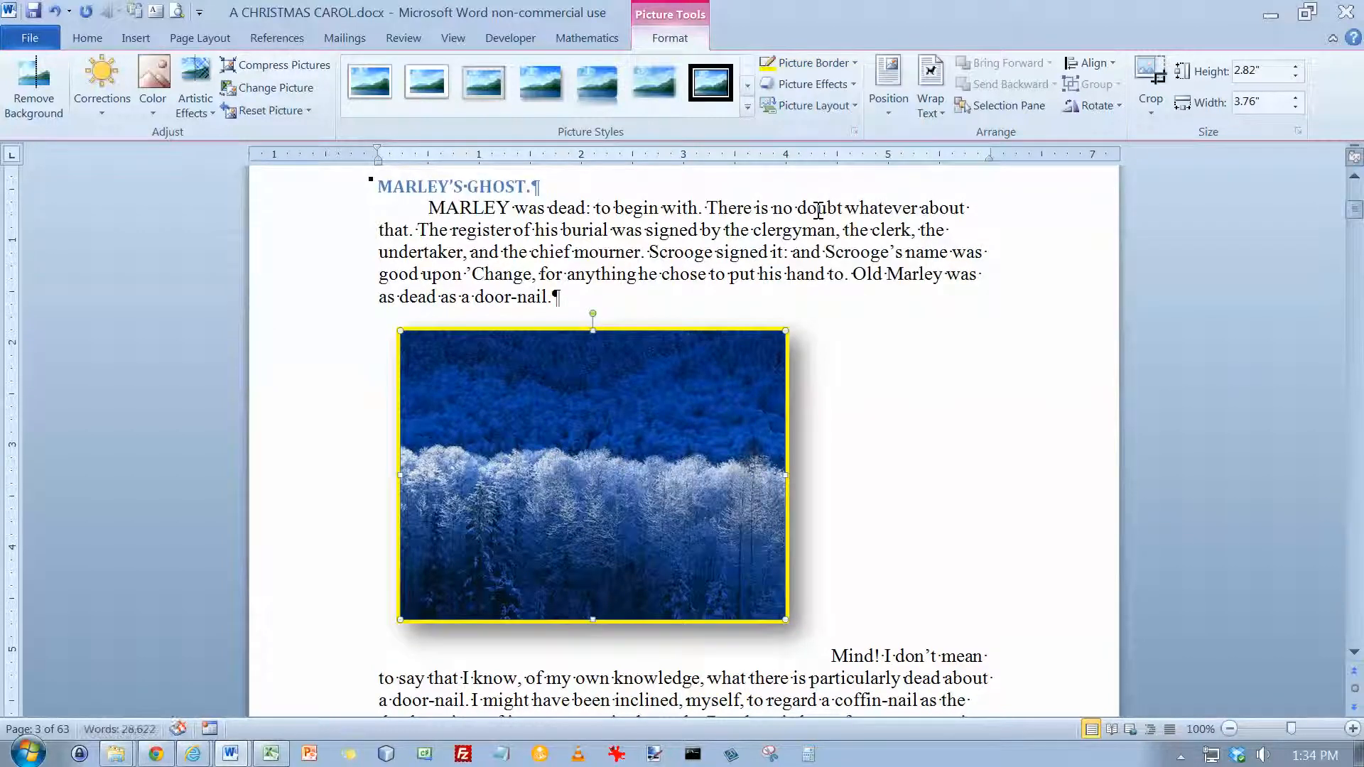
Preview shadow and reflection effects on the picture, and apply the blue 18 pt glow variation
left_click(853, 87)
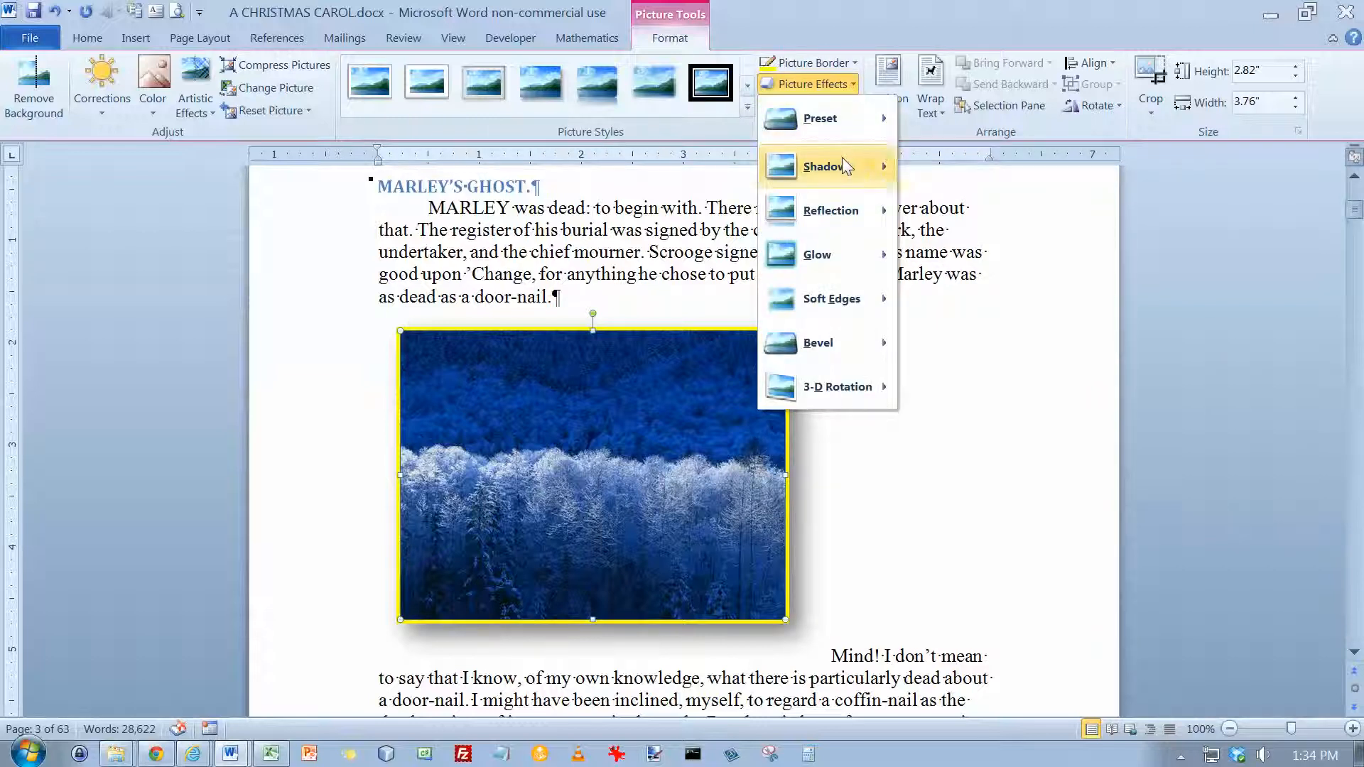
mouse_move(843, 162)
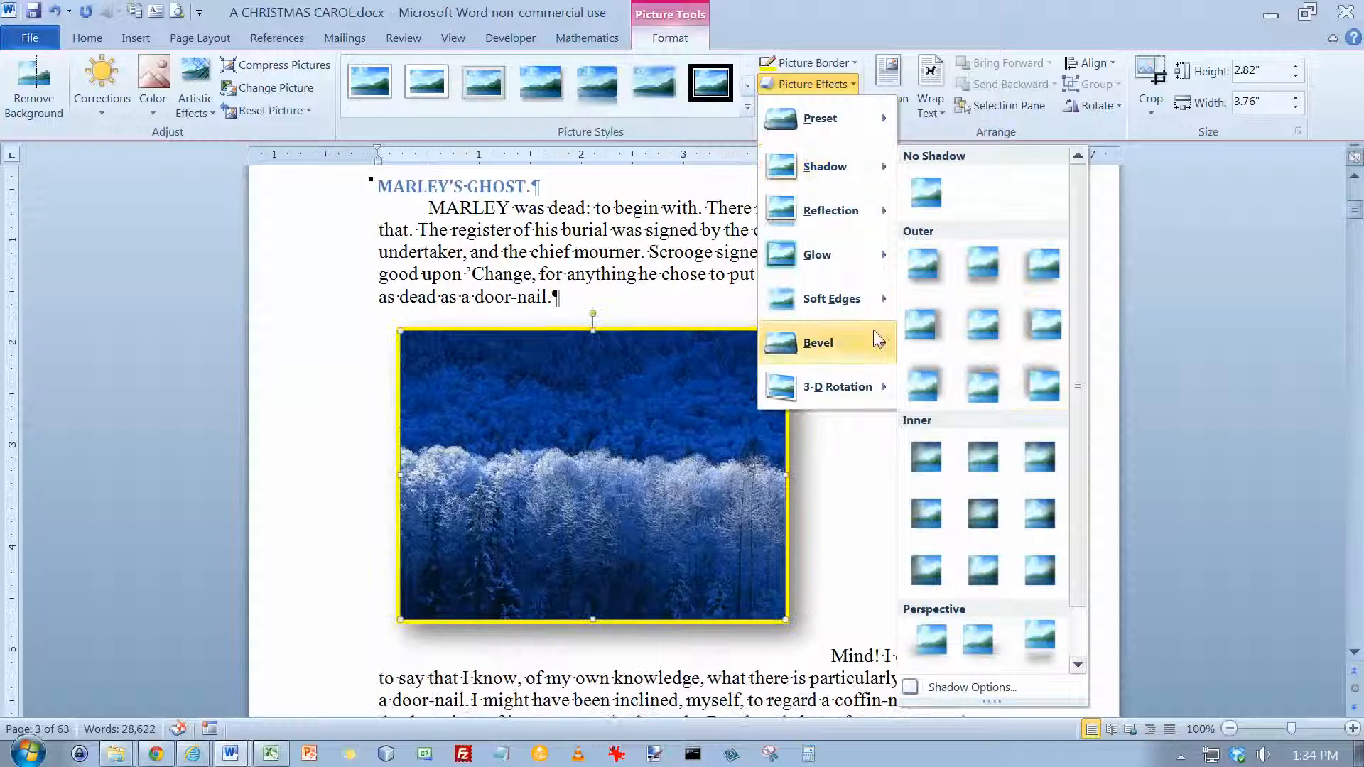
mouse_move(900, 344)
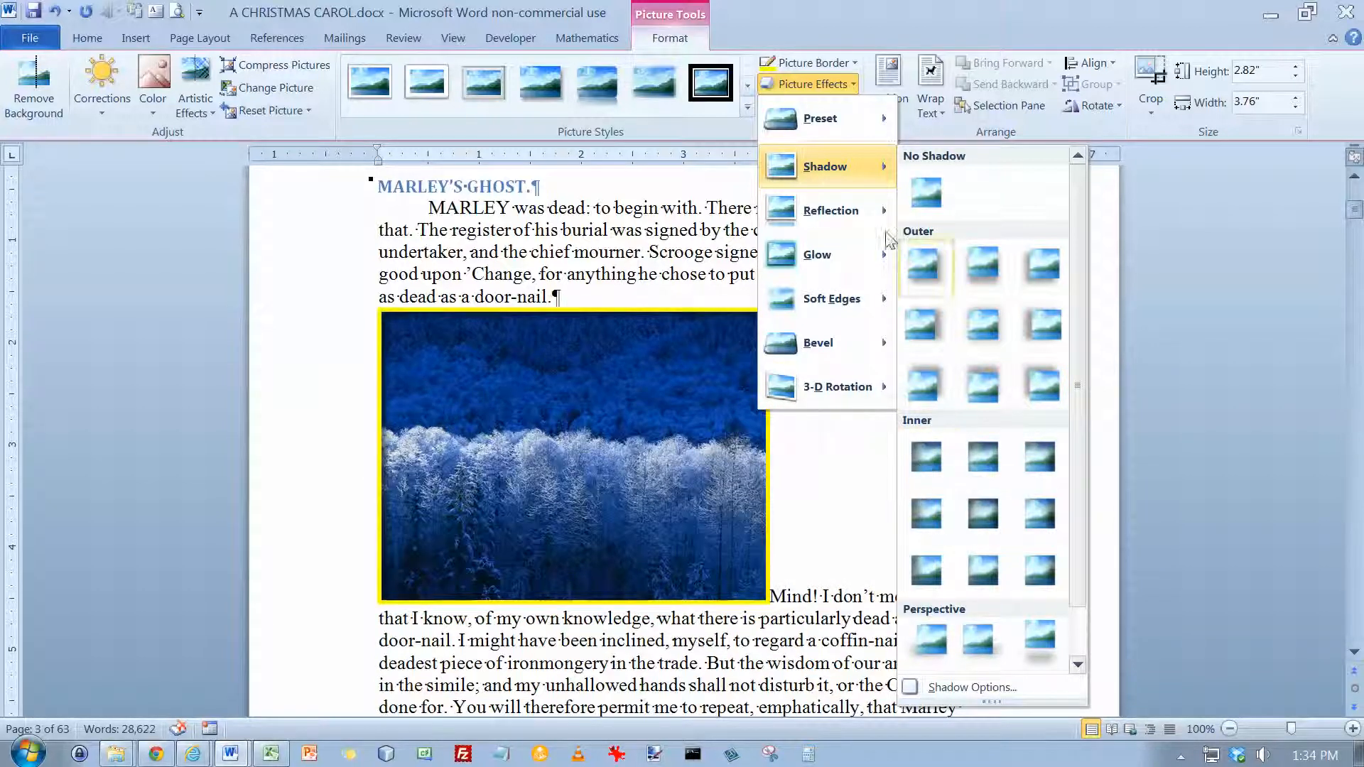
mouse_move(901, 225)
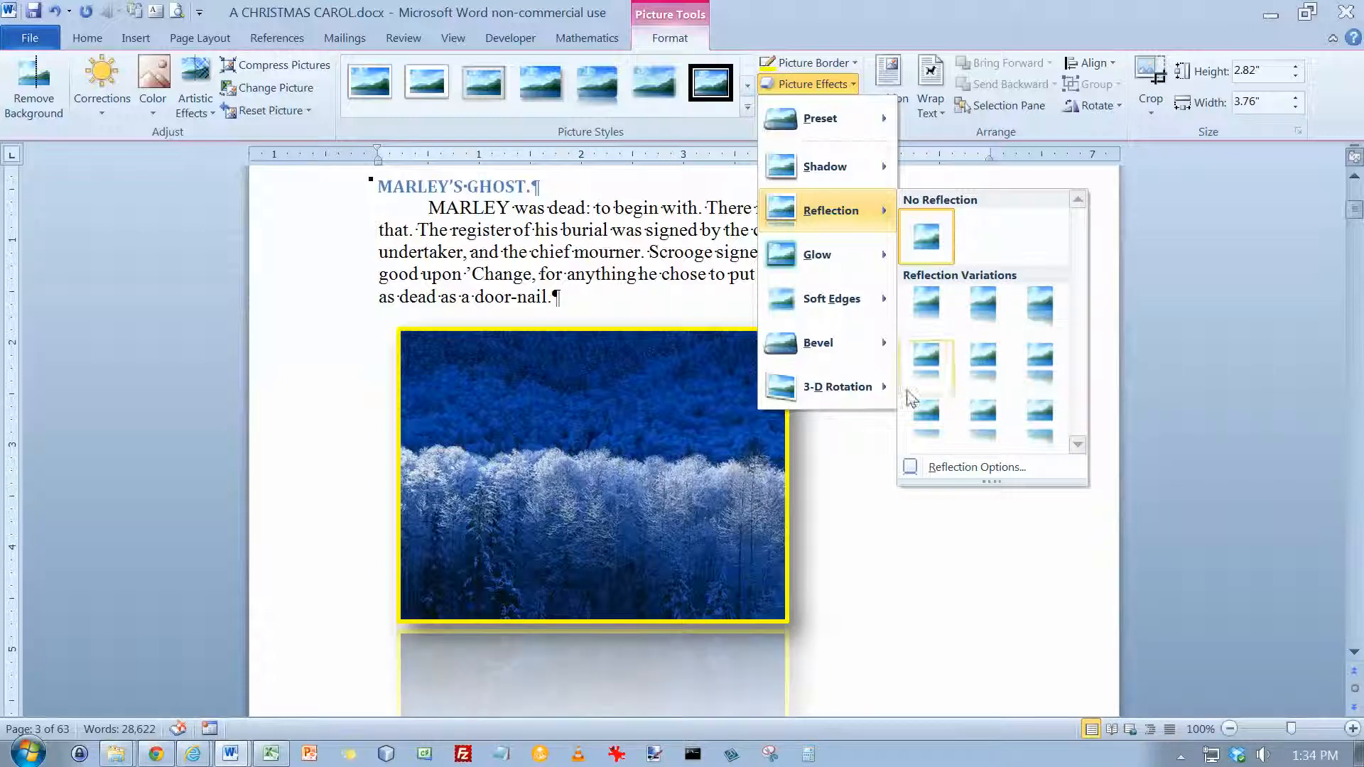
mouse_move(798, 250)
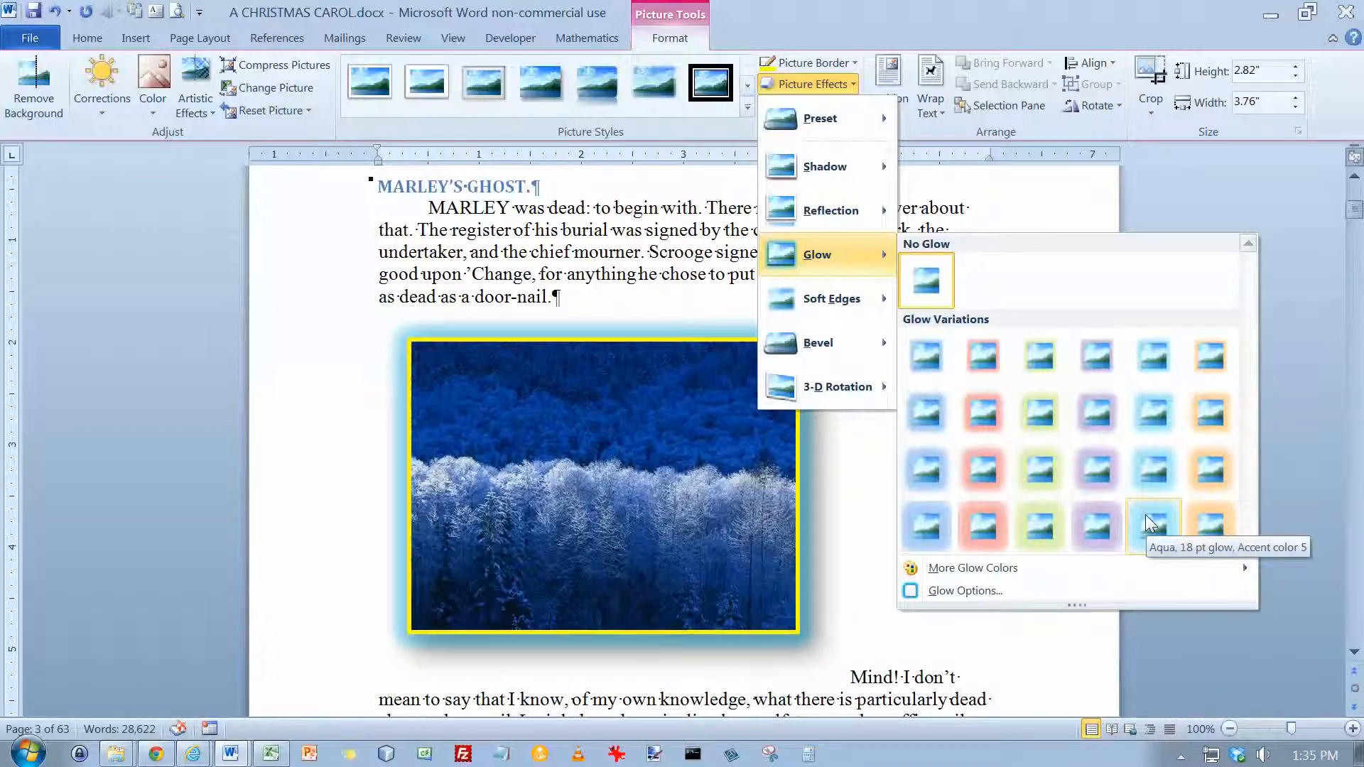
left_click(927, 539)
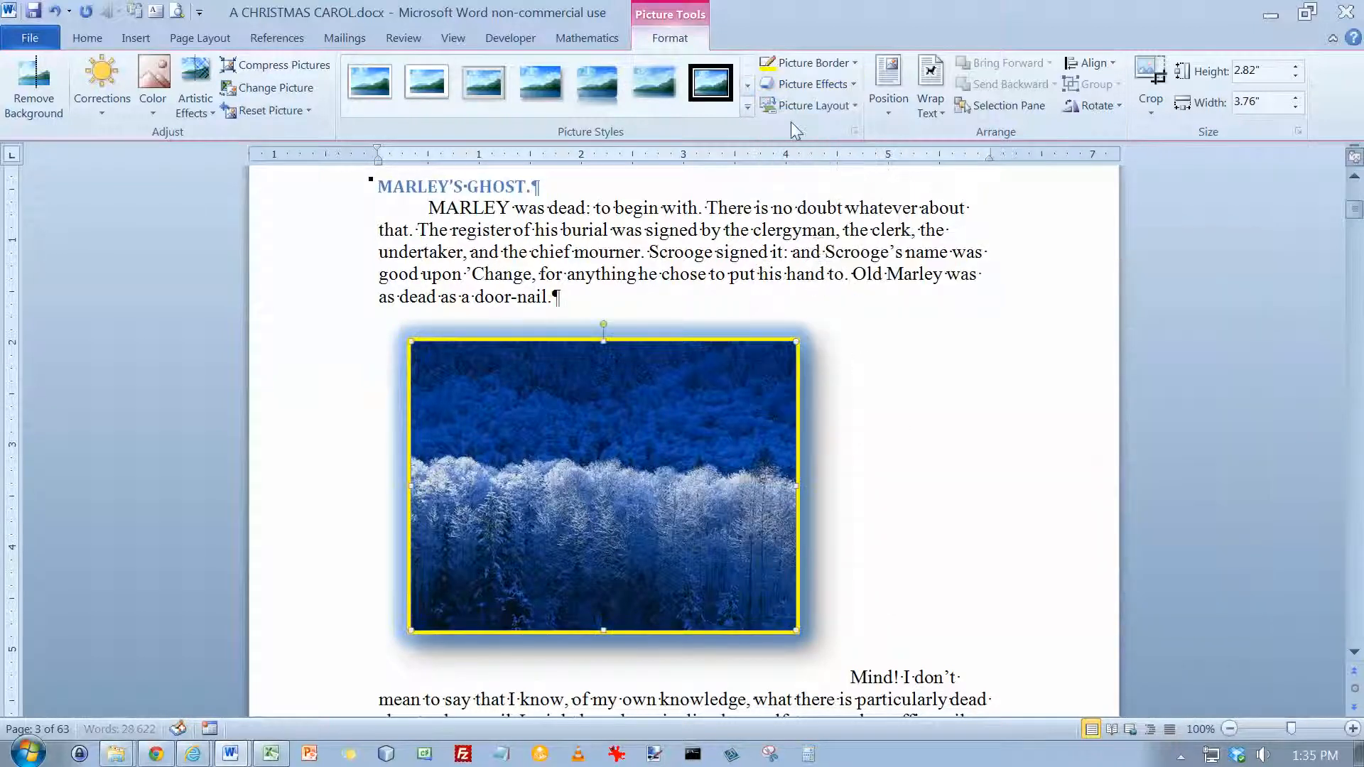
Review the soft edges and bevel effects, and remove the glow from the picture
left_click(855, 86)
mouse_move(847, 252)
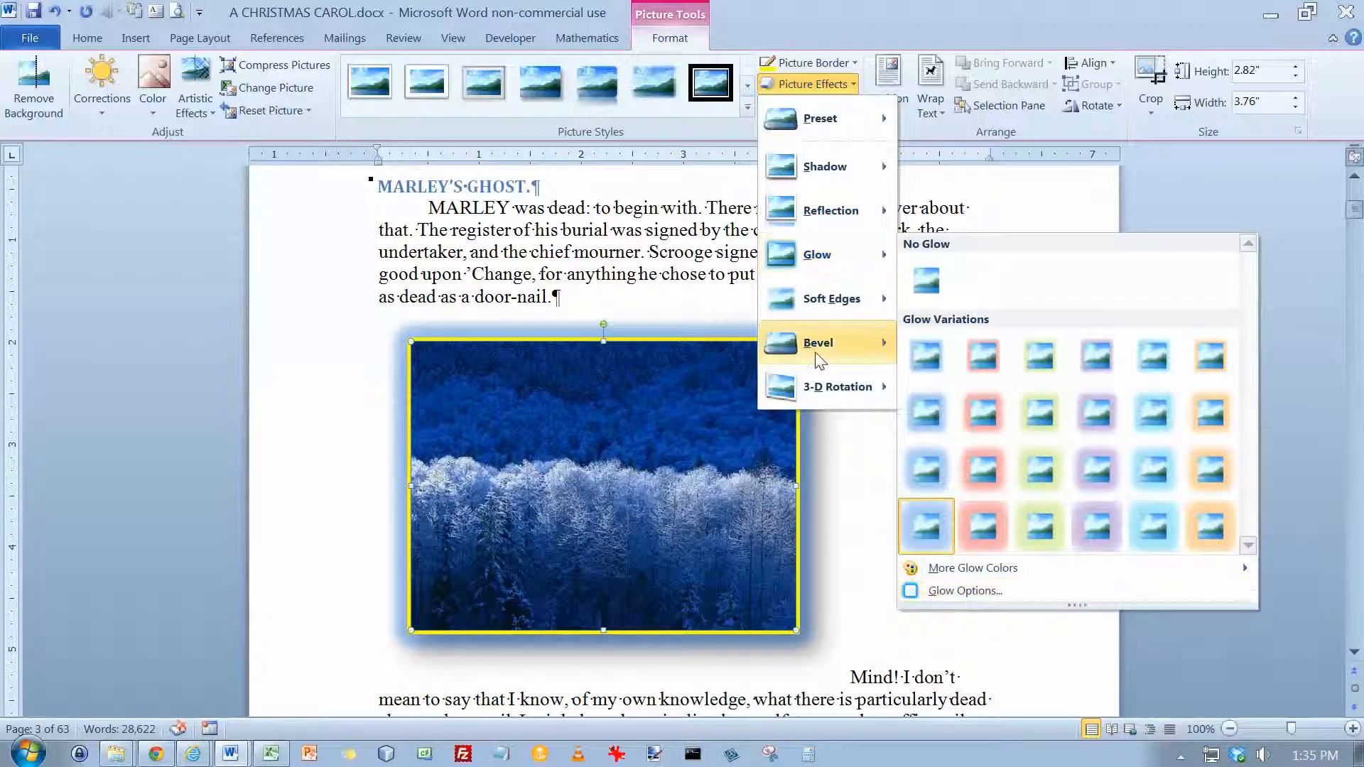
mouse_move(822, 301)
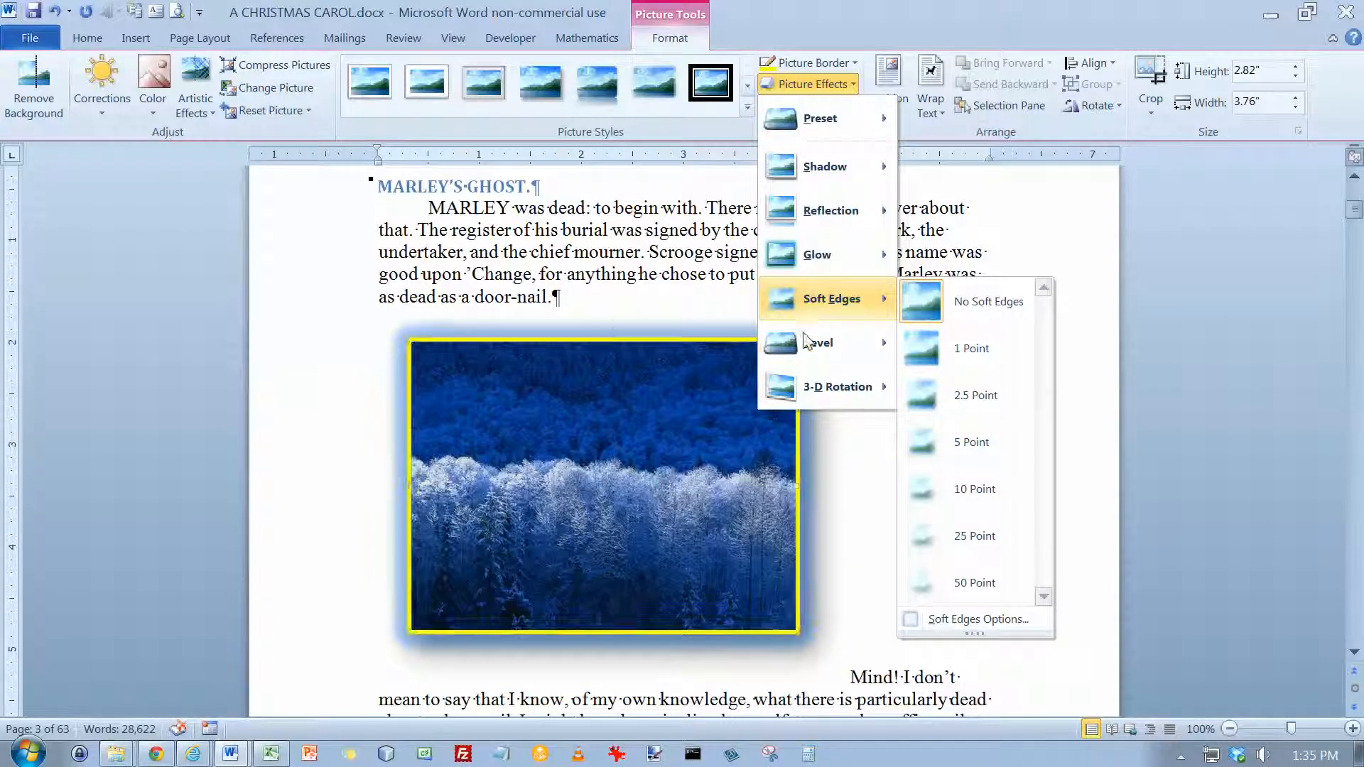
mouse_move(808, 346)
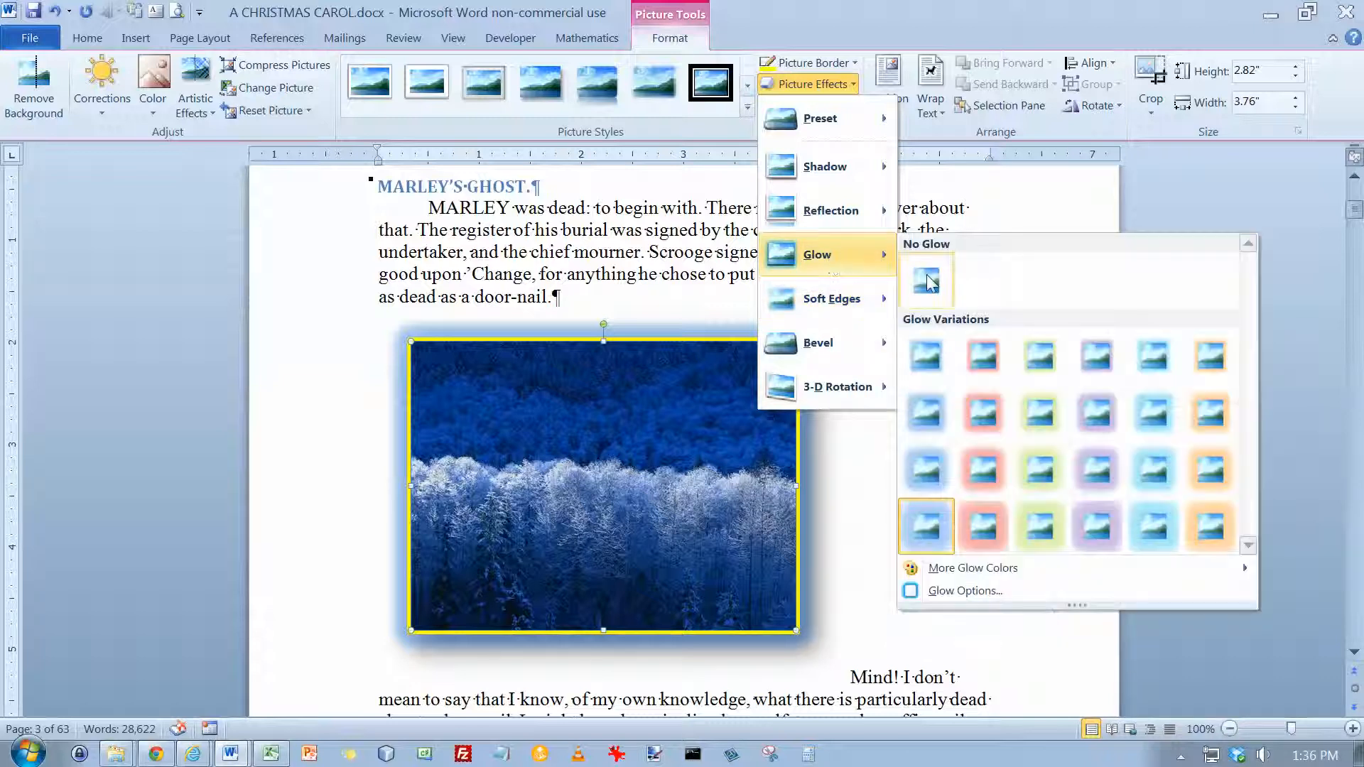
left_click(925, 267)
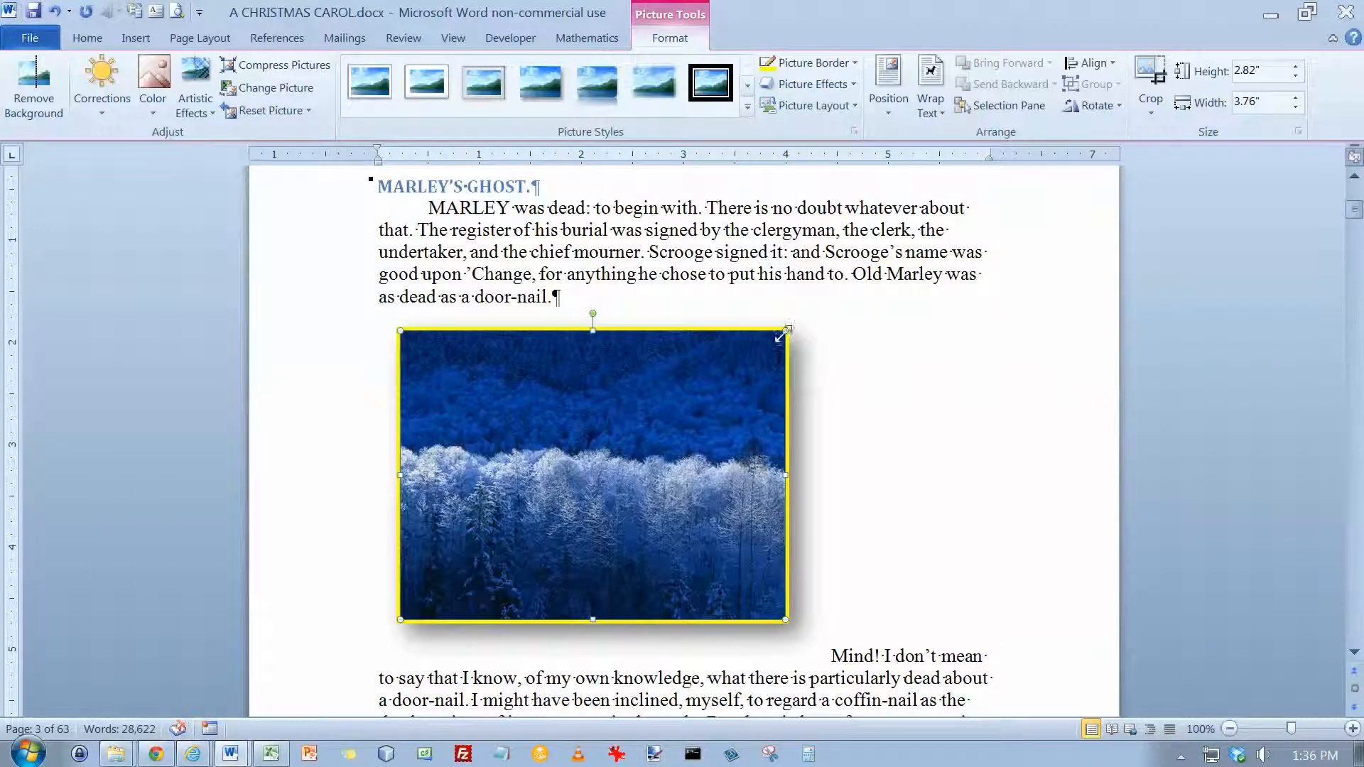
Remove the shadow effect from the picture
left_click(810, 84)
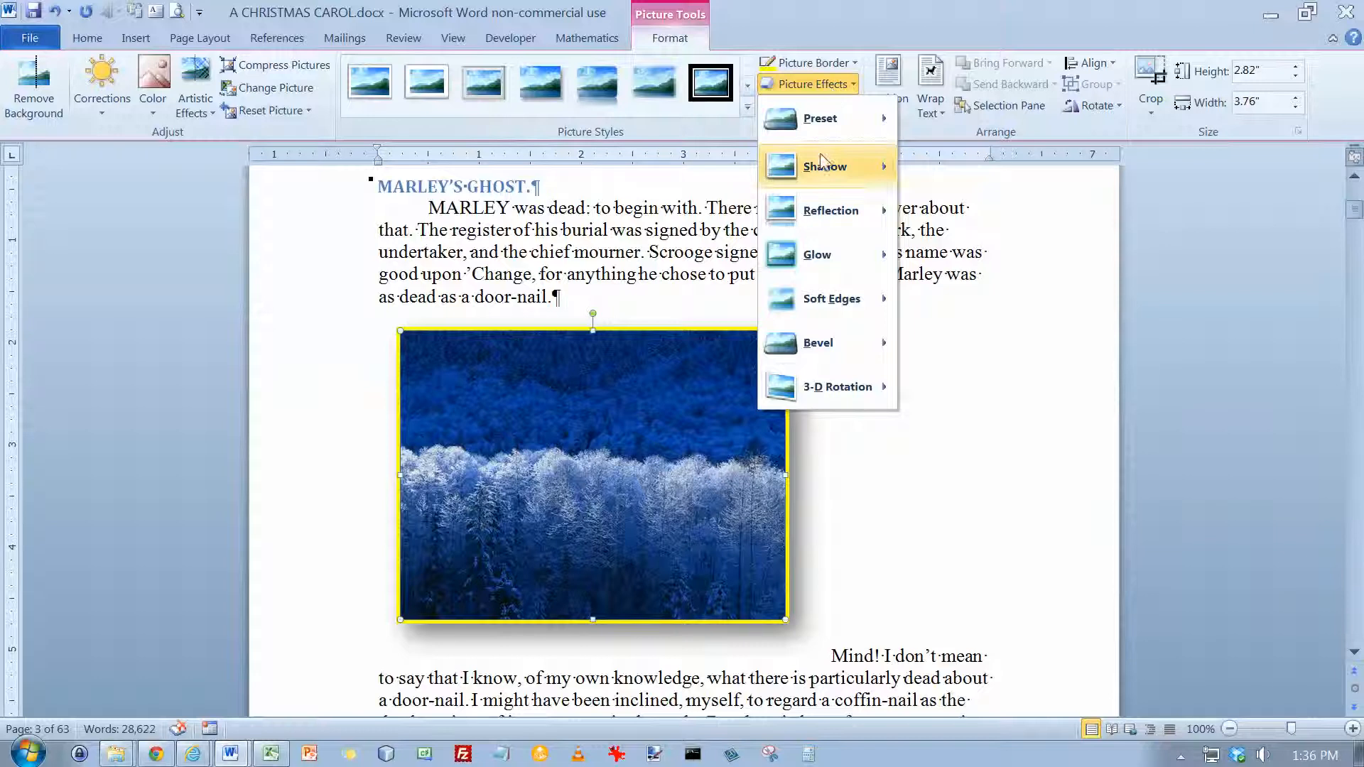
mouse_move(823, 164)
left_click(930, 195)
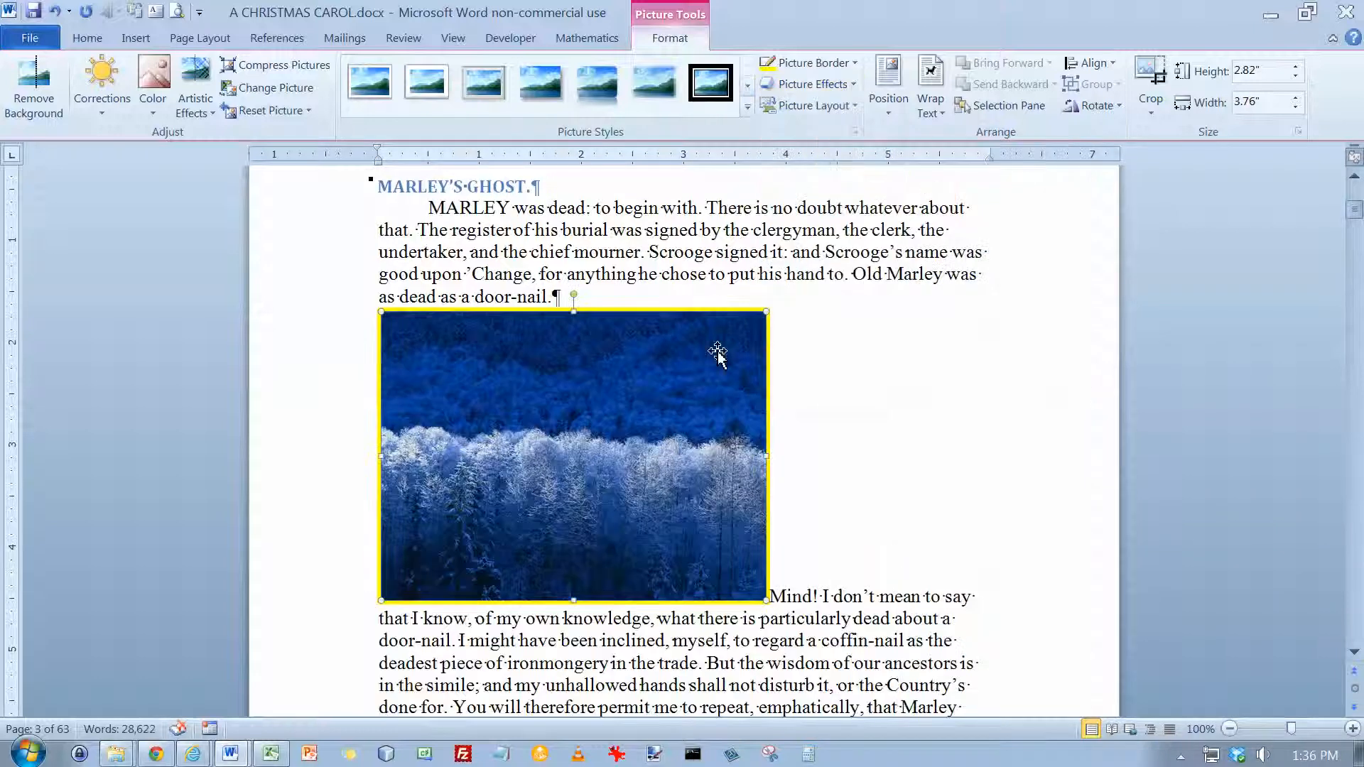
Apply the last bevel preset in the gallery to the picture and remove its outline
left_click(855, 86)
mouse_move(863, 355)
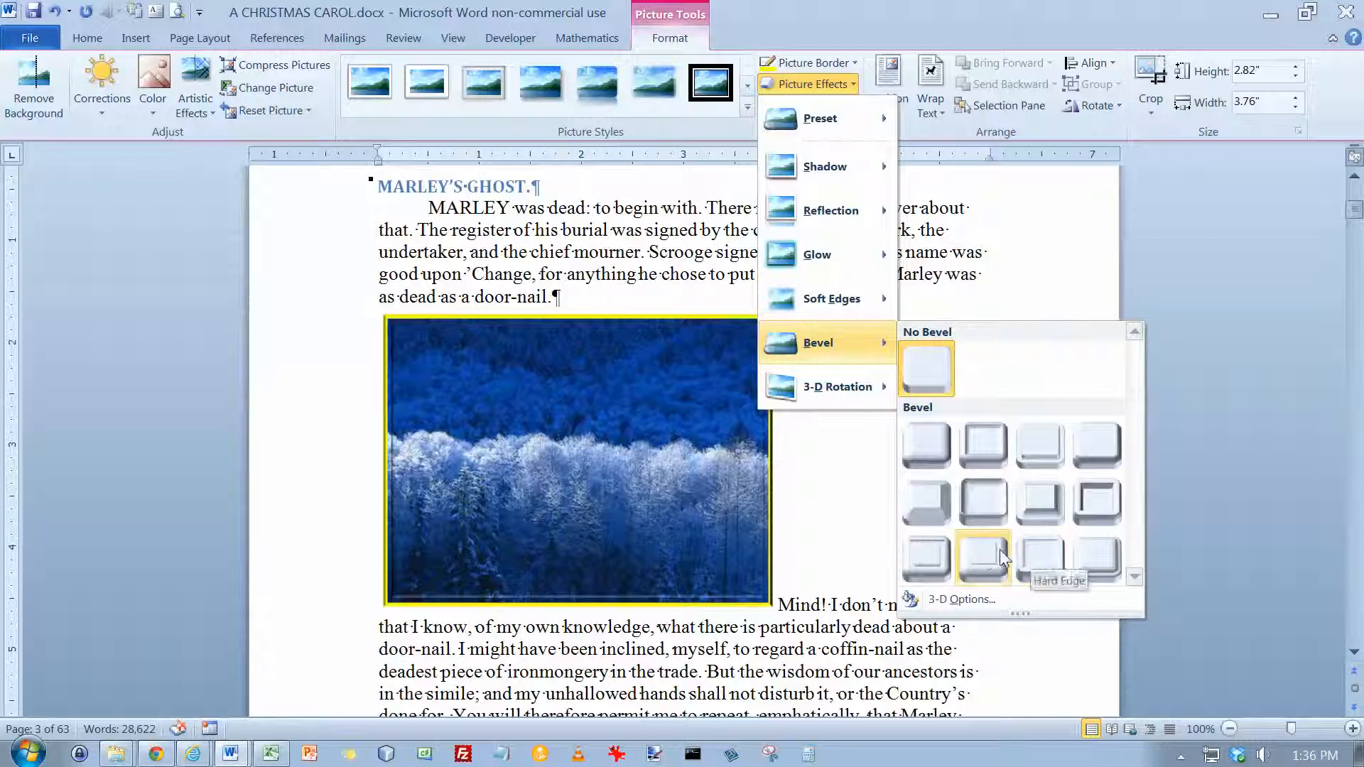
left_click(1091, 559)
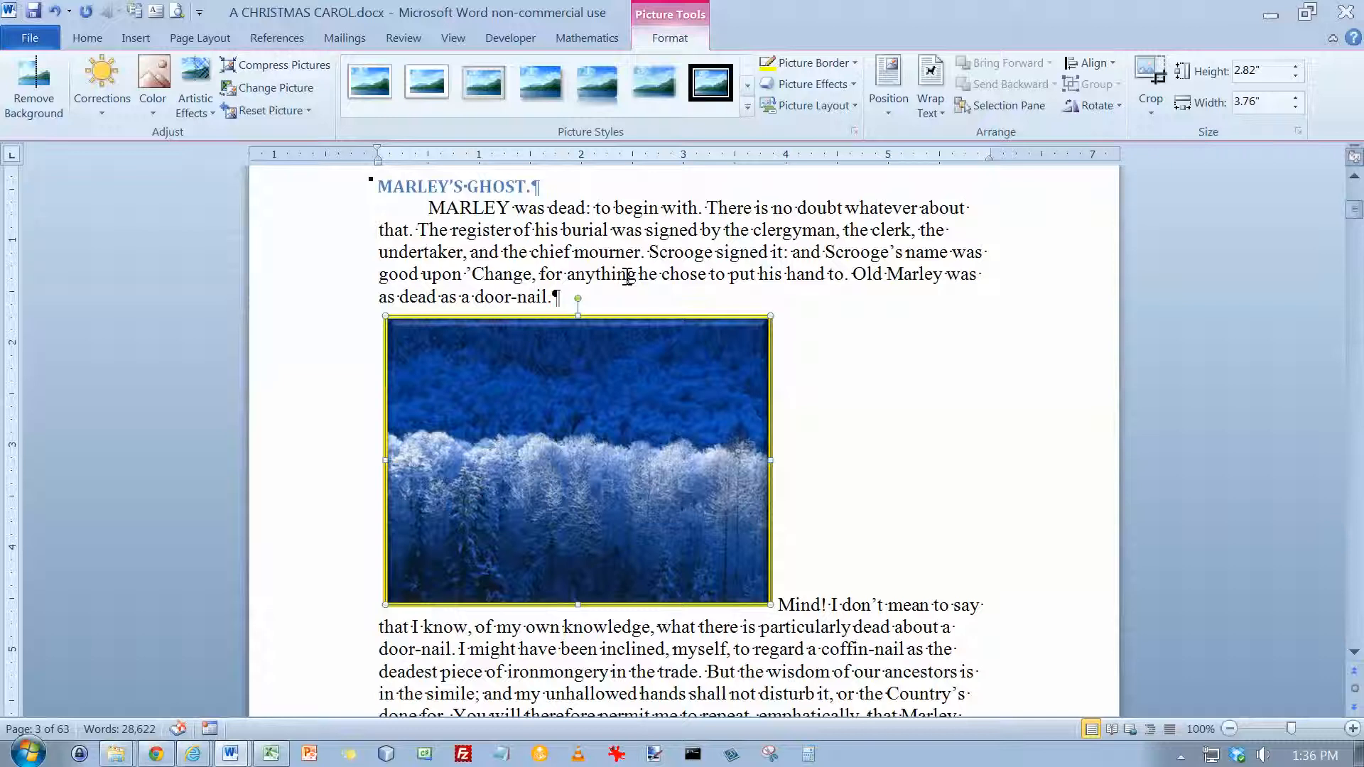
left_click(854, 64)
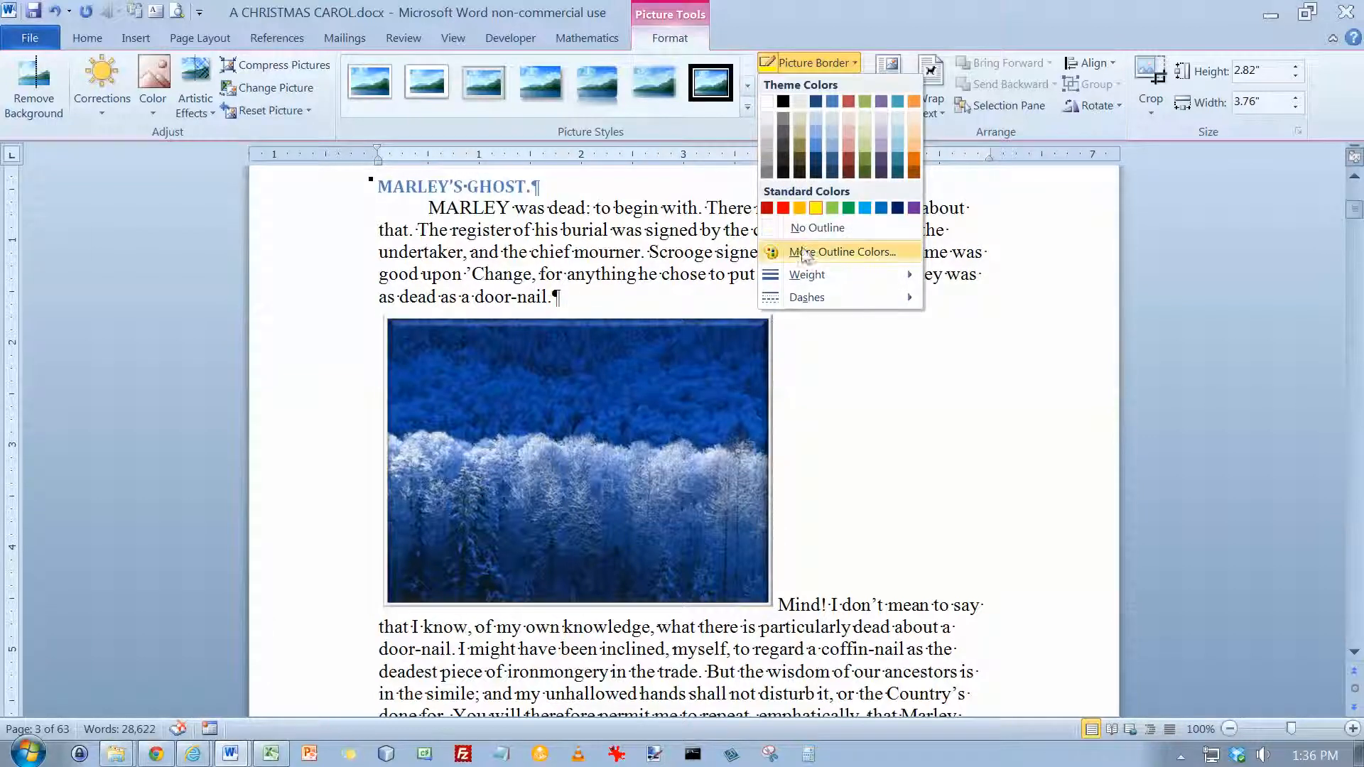
left_click(814, 228)
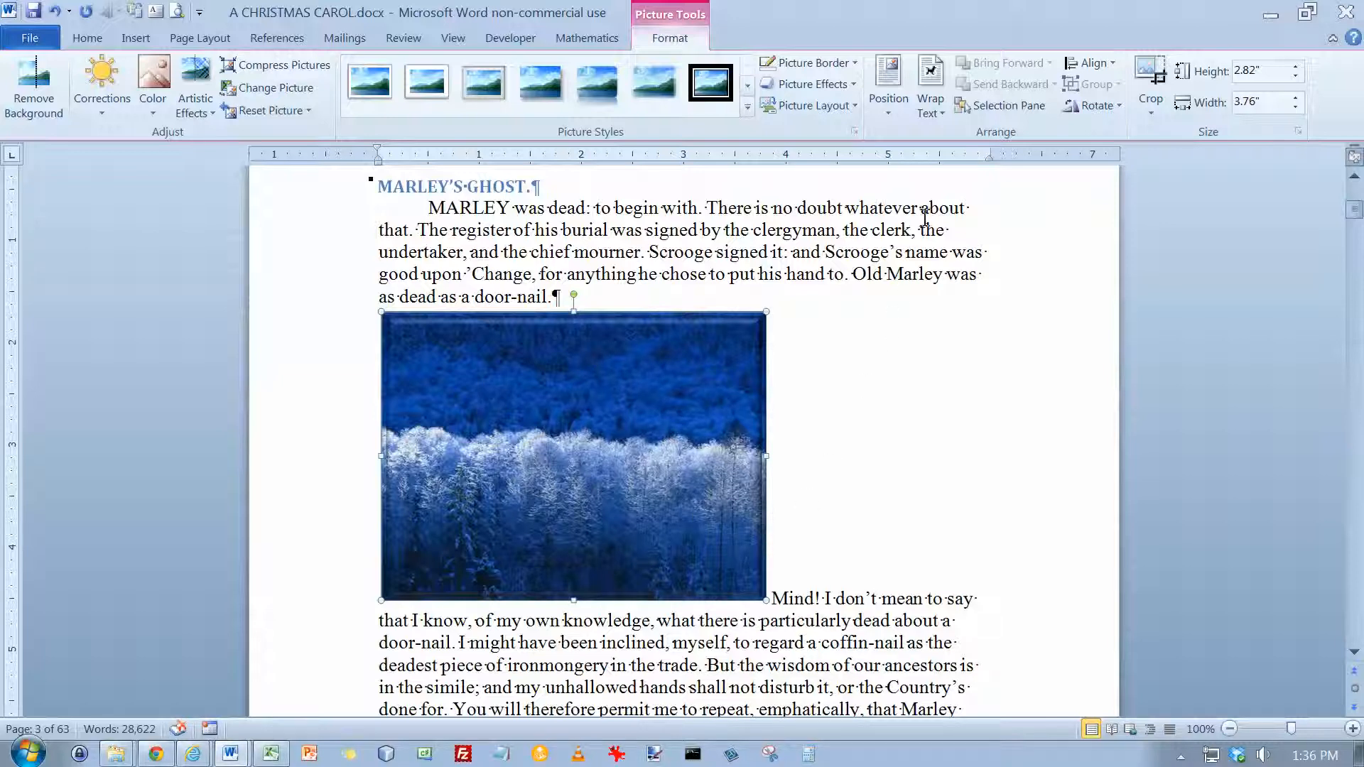
Set the picture's text wrapping to Square and move it to the right margin beside the paragraph beginning "Mind!"
left_click(891, 112)
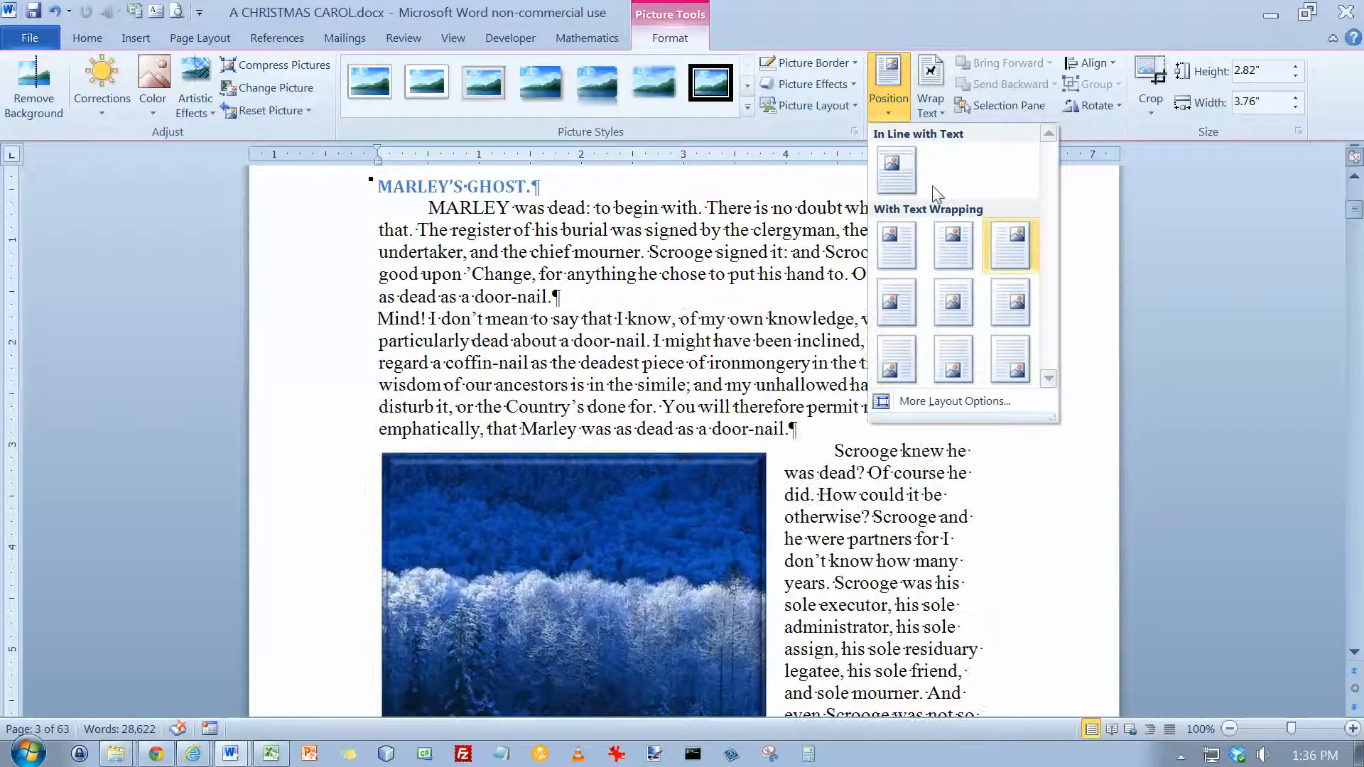
left_click(936, 79)
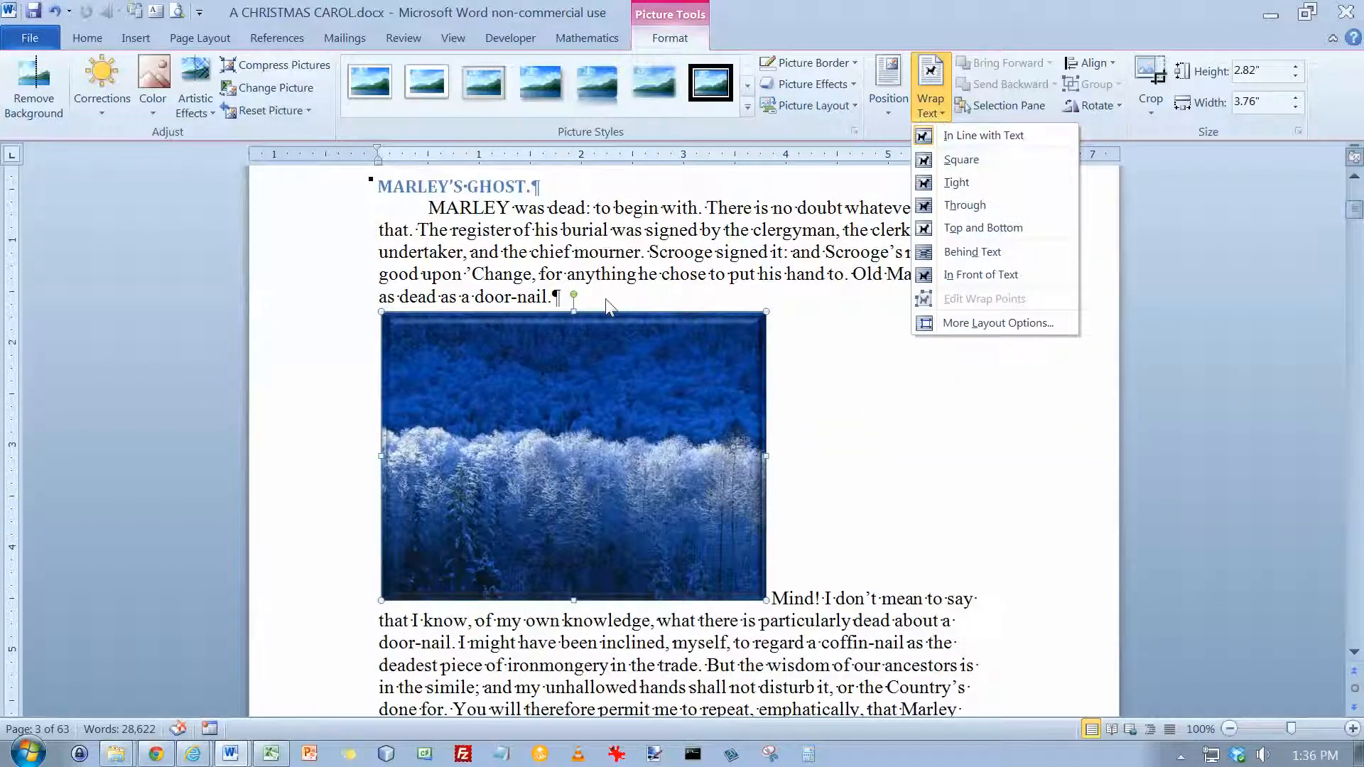
left_click(775, 597)
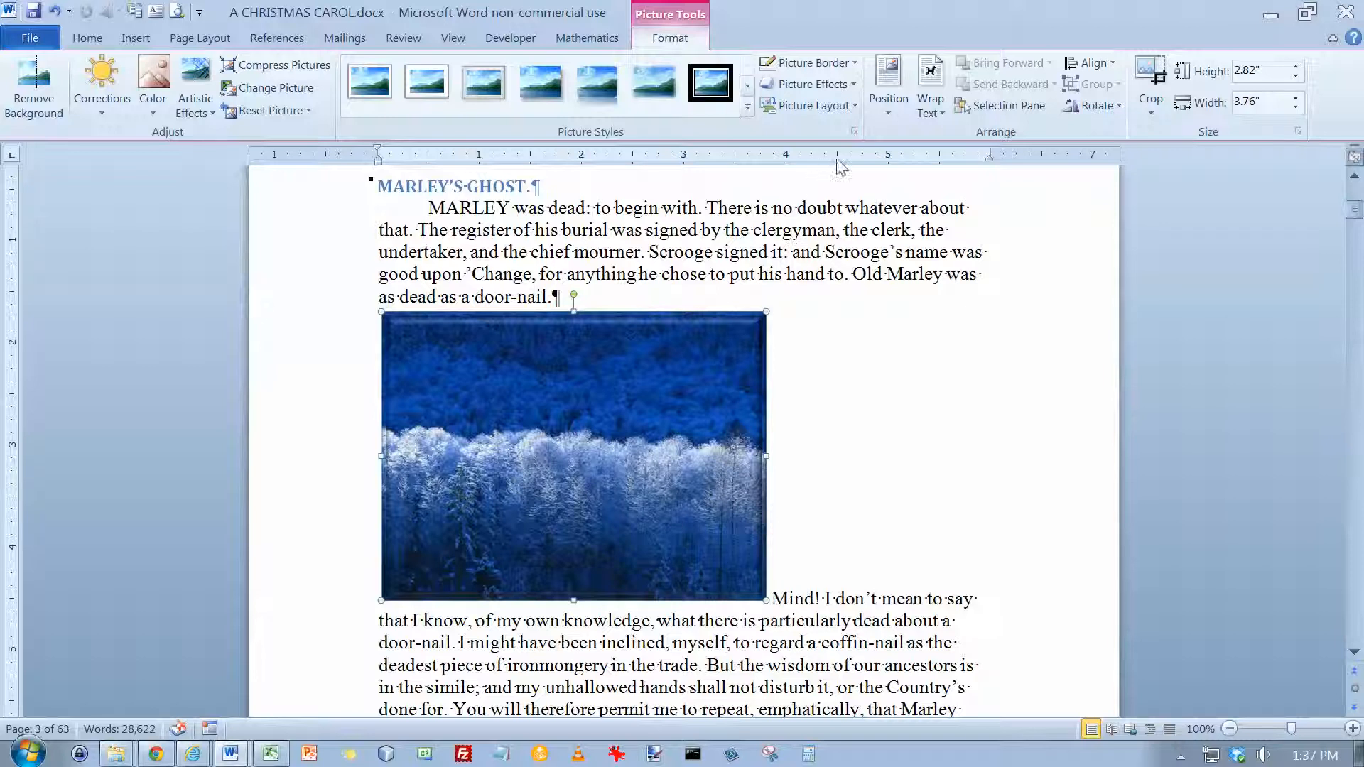
left_click(943, 114)
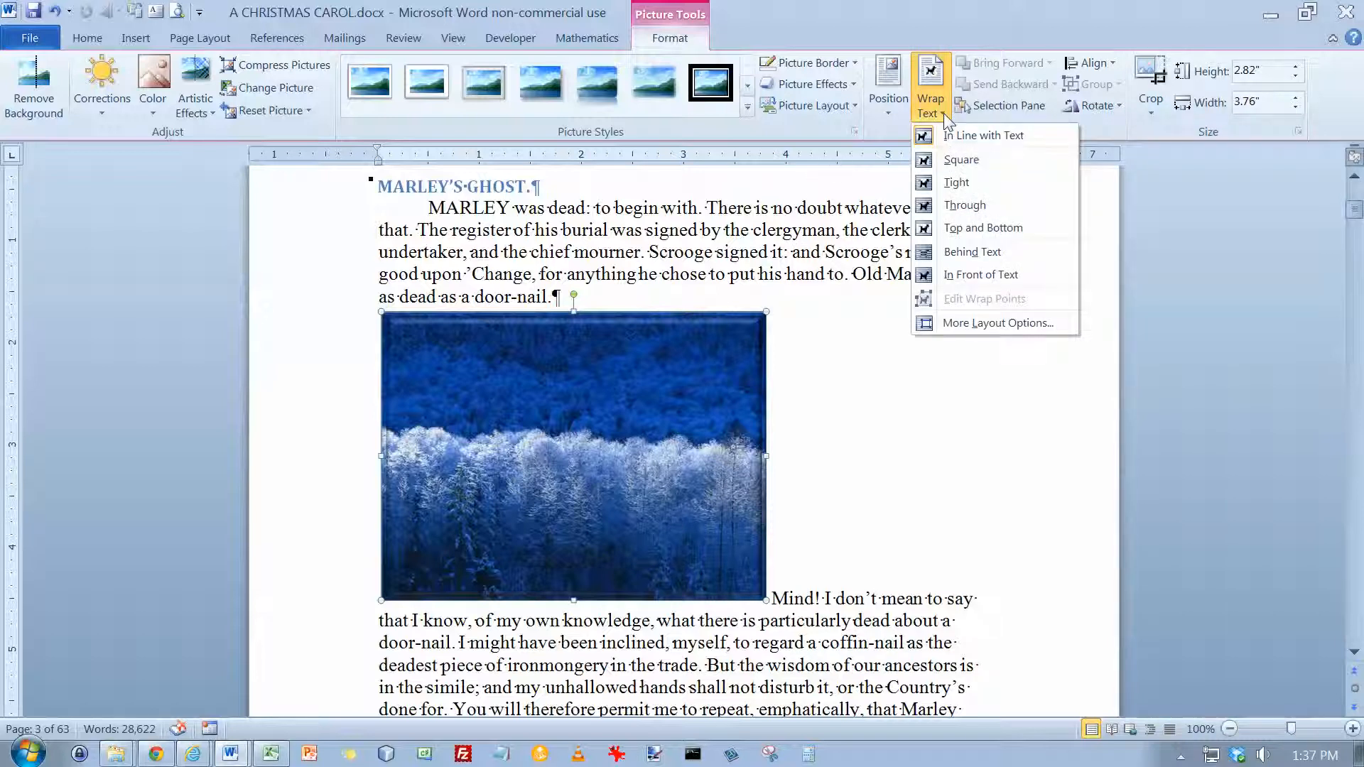
left_click(952, 163)
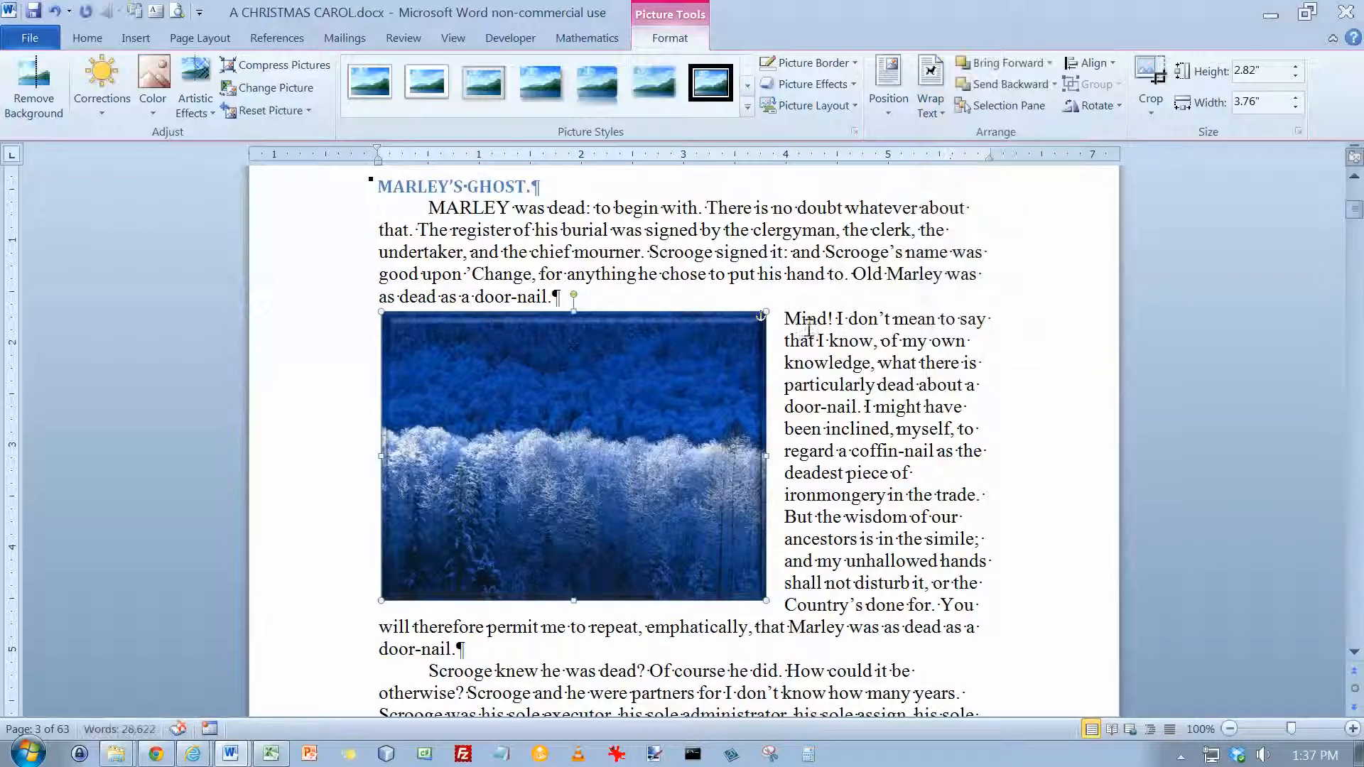
left_click_drag(624, 340, 835, 362)
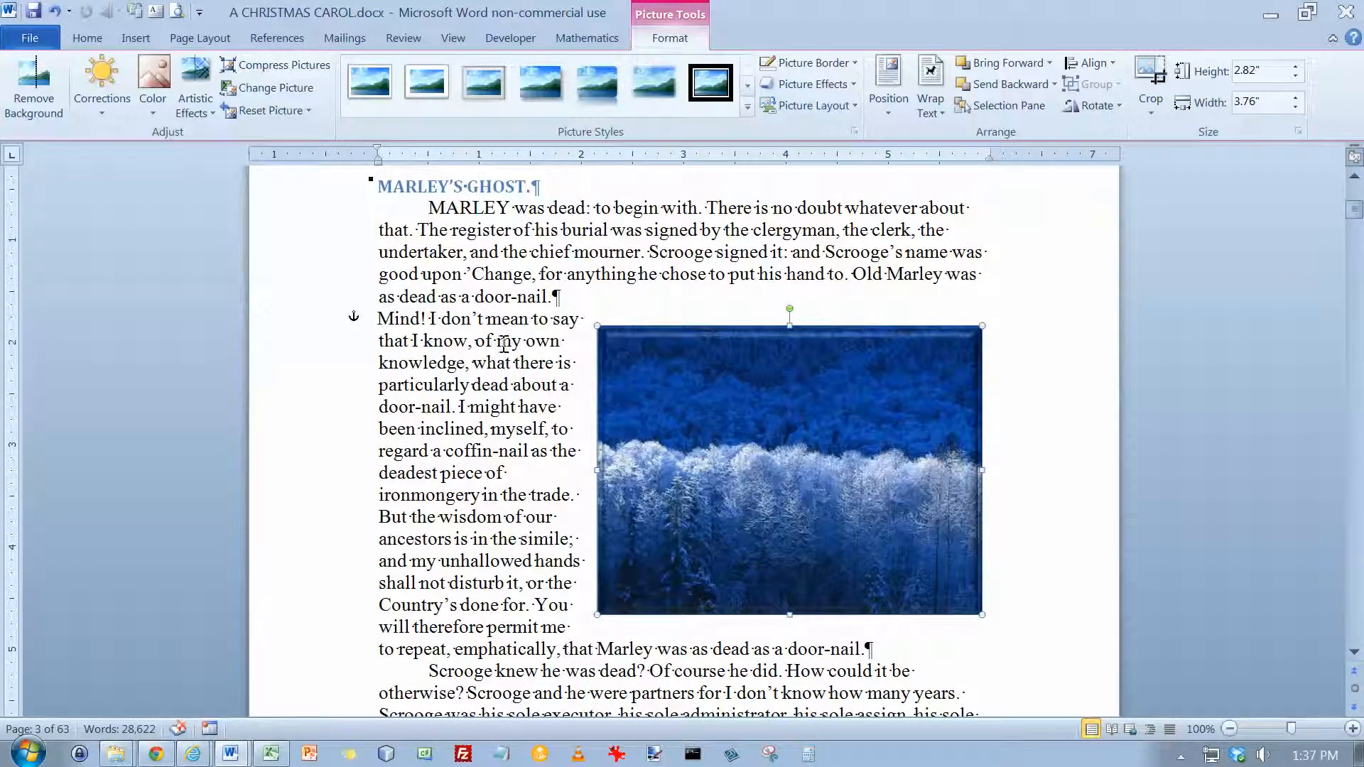
Cut the paragraph beginning "MARLEY was dead" to test how the anchored picture moves, and undo the cut
left_click(353, 325)
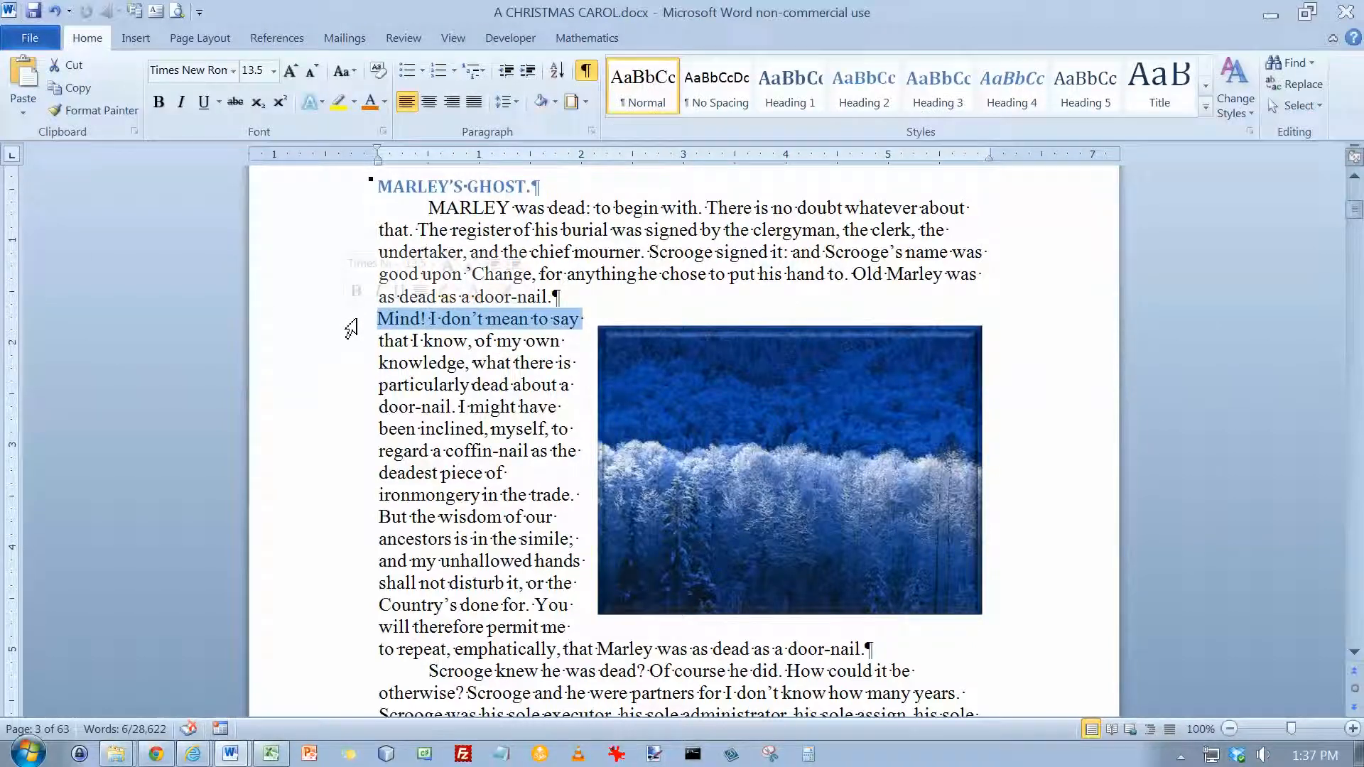
left_click(692, 395)
left_click(654, 305)
left_click(657, 364)
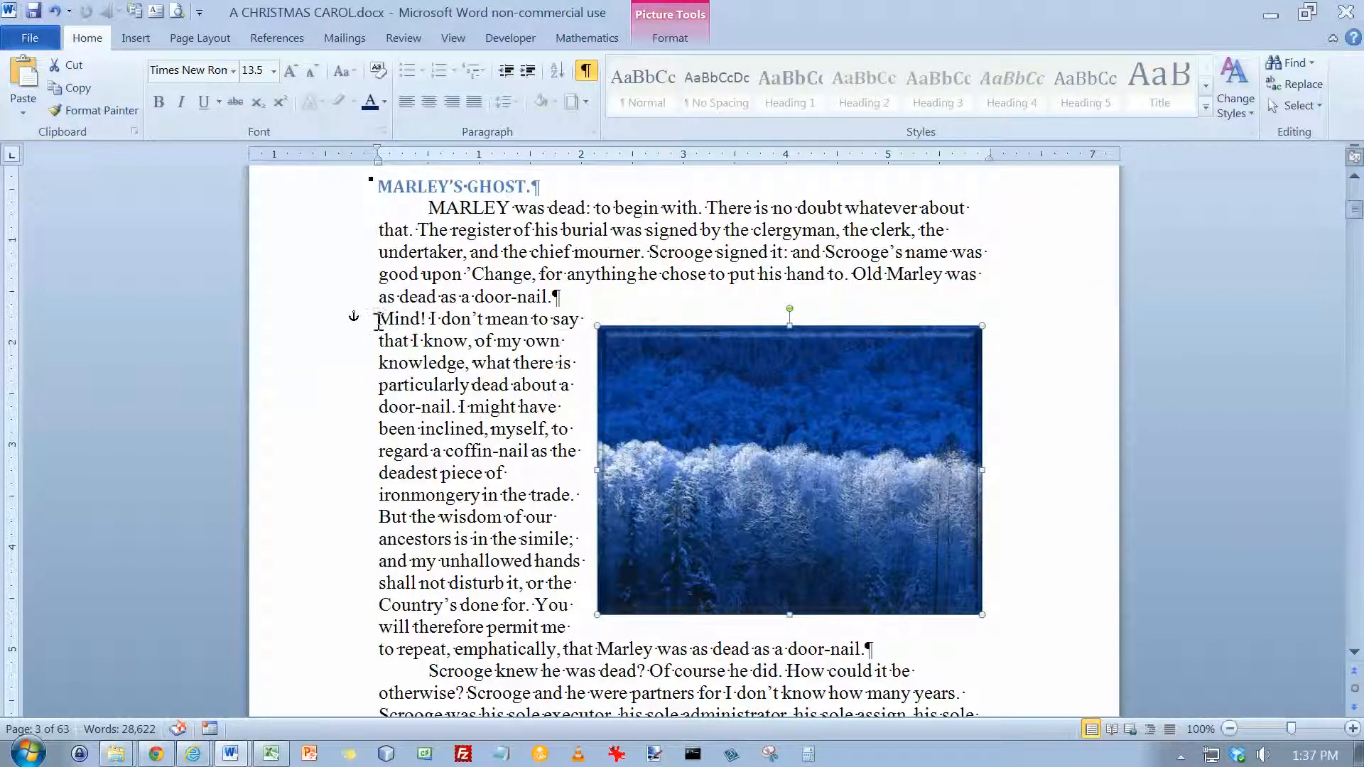
left_click_drag(428, 207, 617, 302)
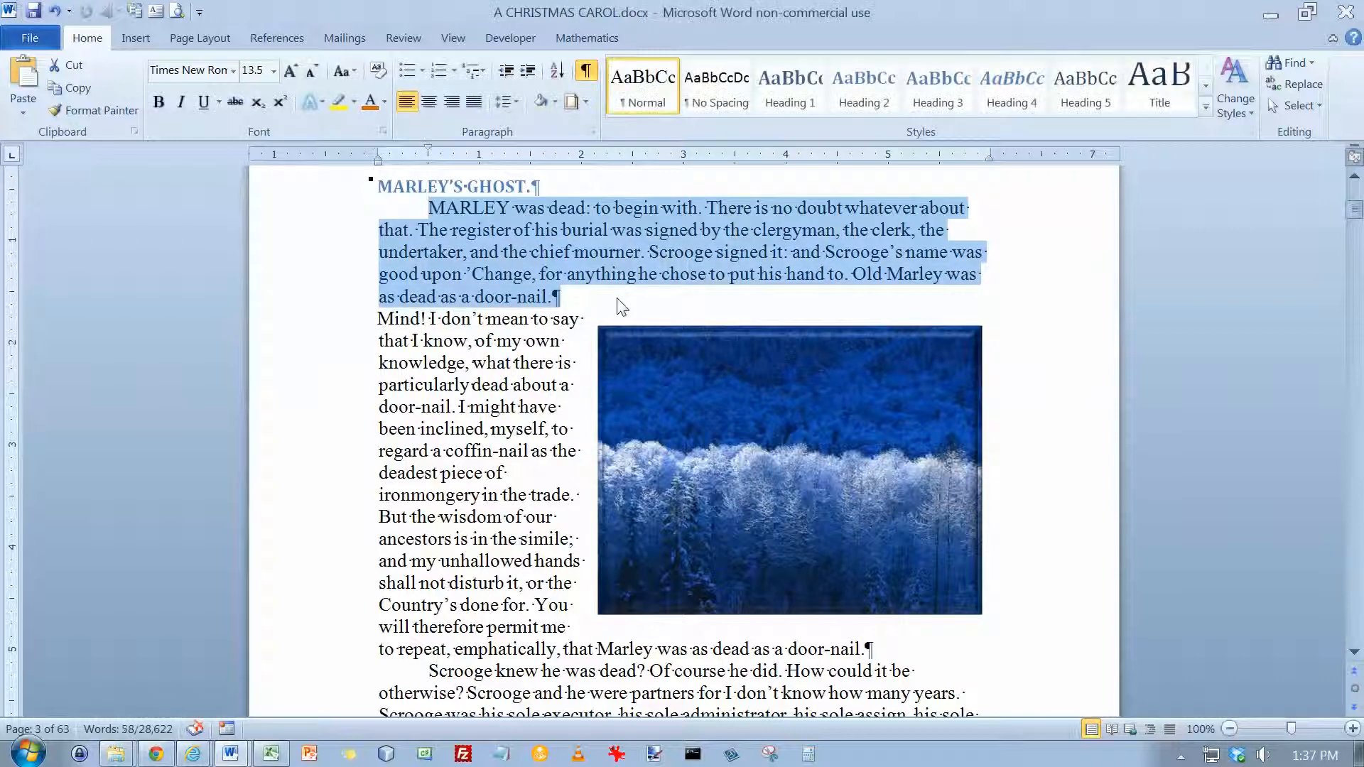
key("ctrl+x")
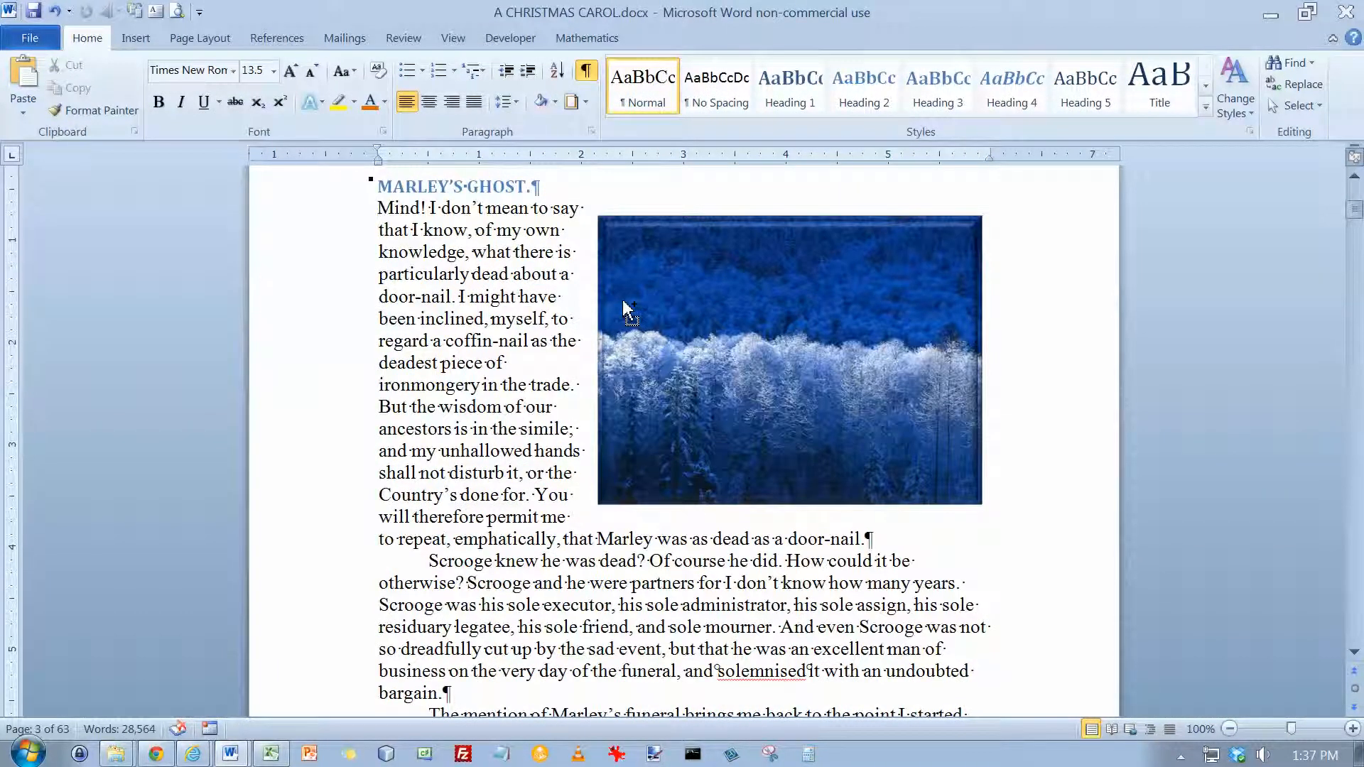
key("ctrl+z")
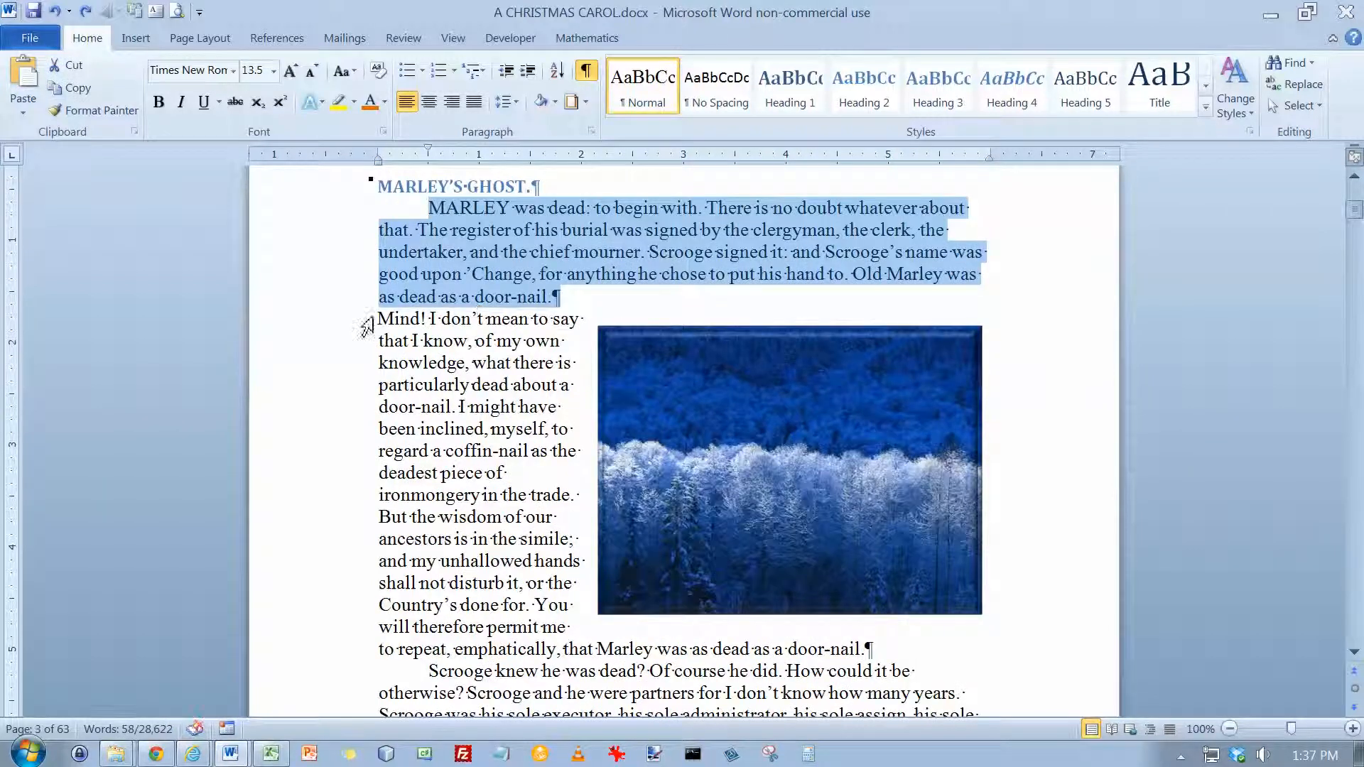
Cut the "Mind!" paragraph that holds the picture's anchor, and undo the cut
left_click_drag(366, 318, 903, 648)
key("ctrl+x")
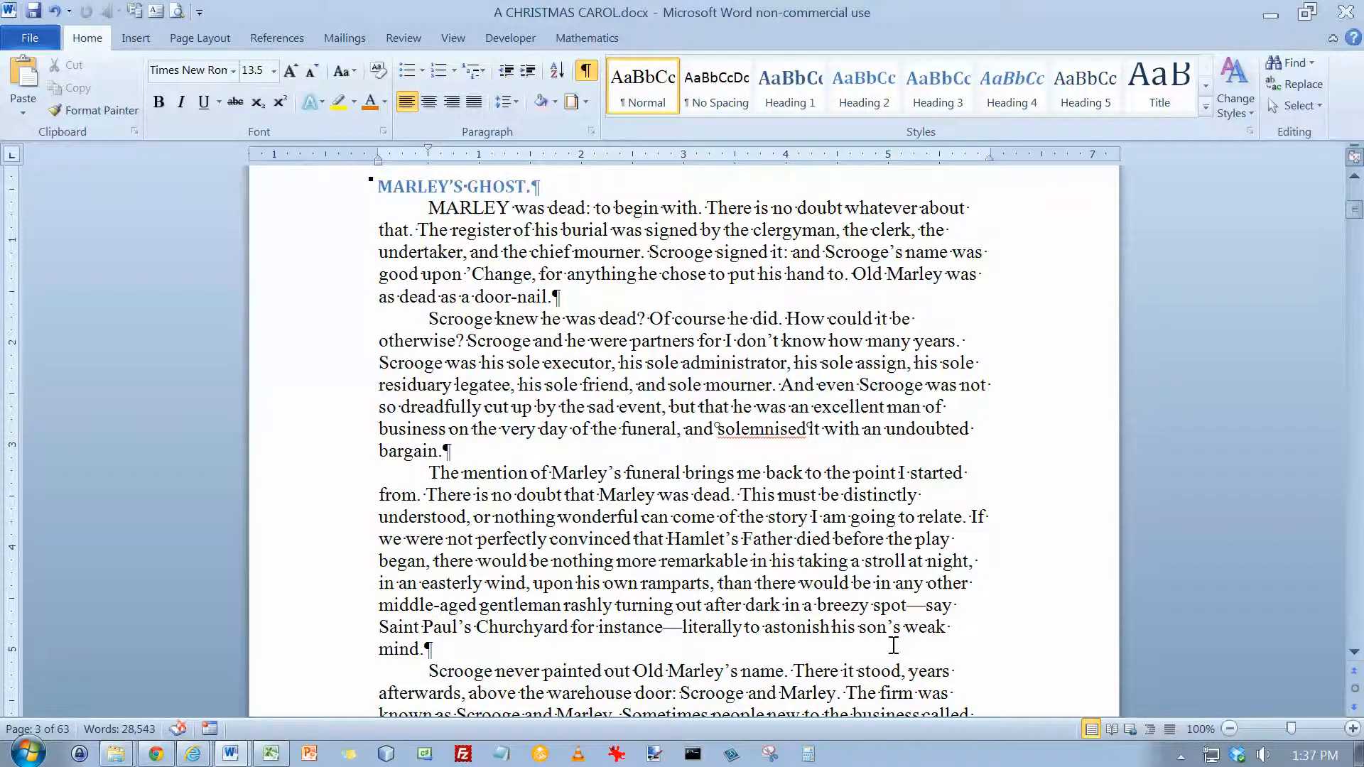
key("ctrl+z")
left_click(480, 369)
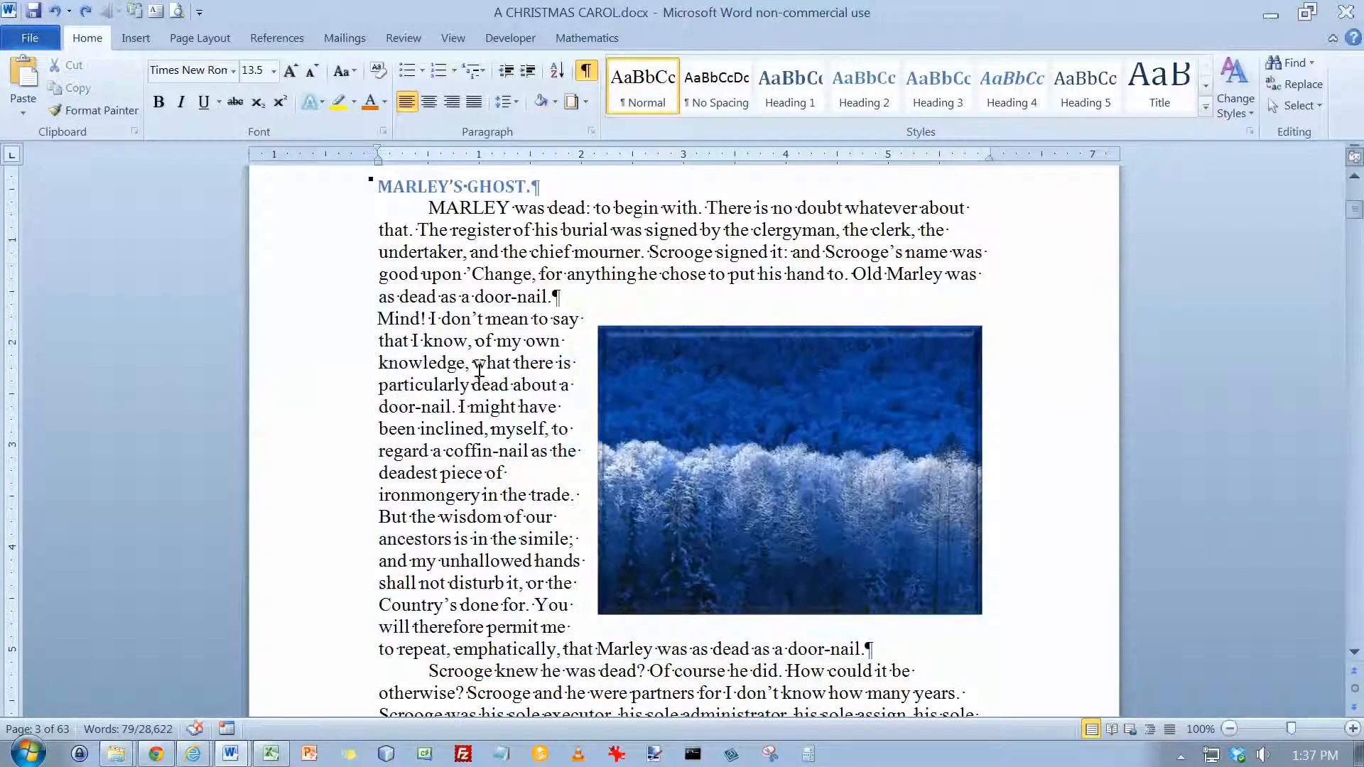
Crop the picture's right side to a width of about 2.89", undo the crop and leave crop mode
left_click(618, 362)
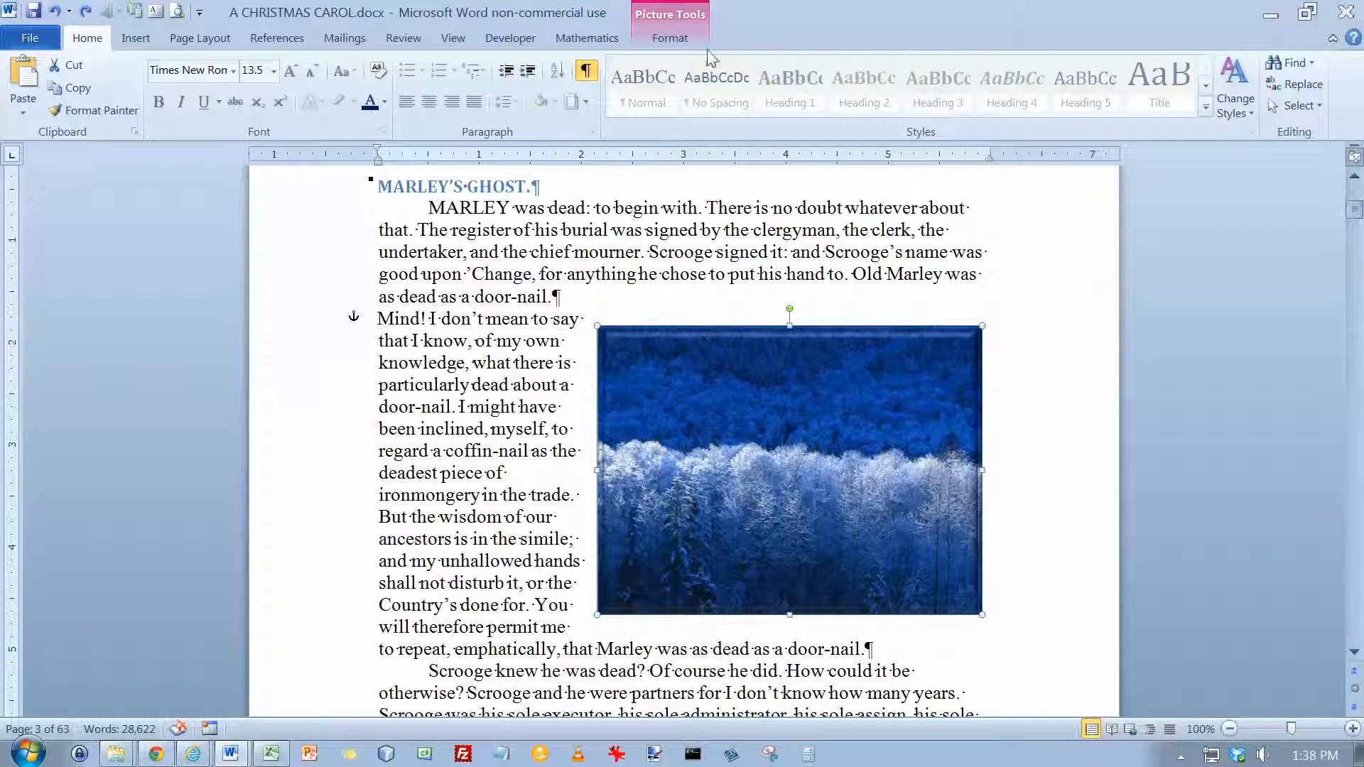
left_click(672, 42)
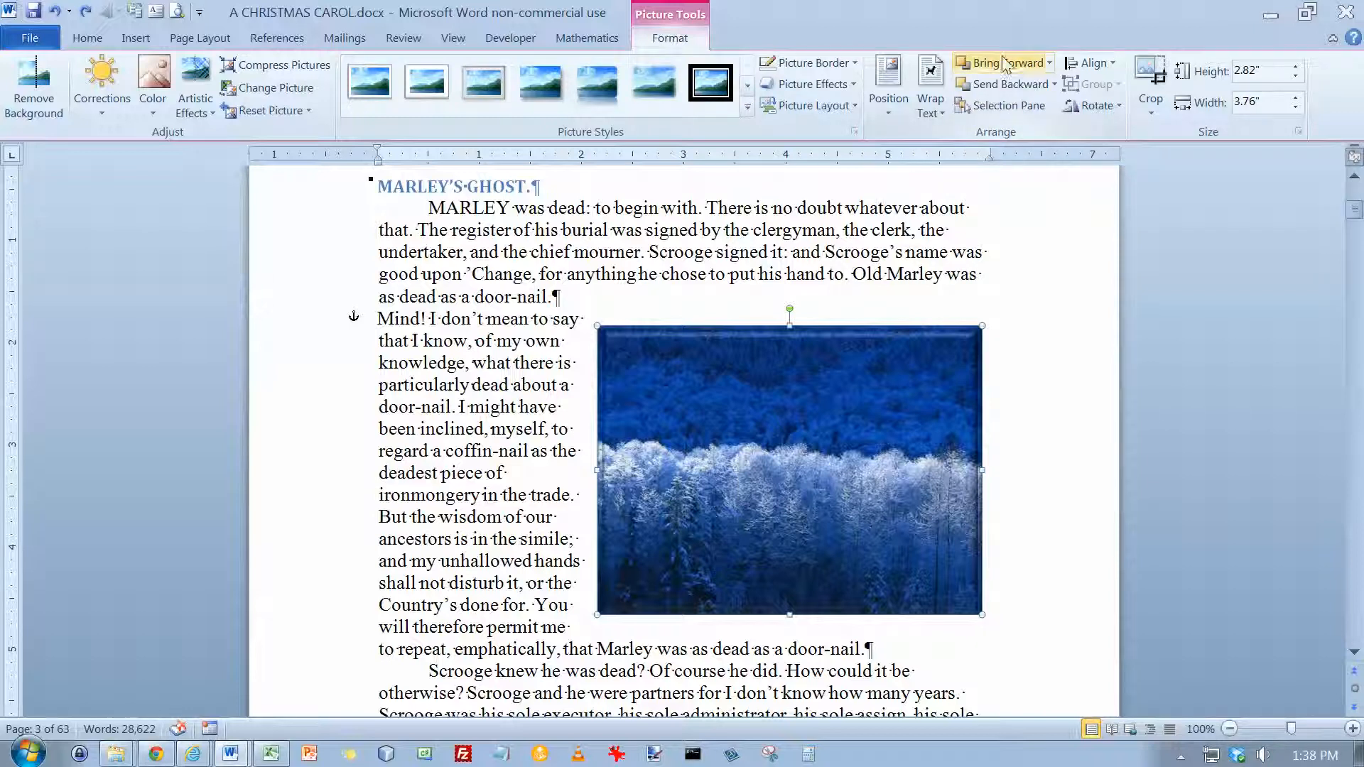
left_click(1151, 71)
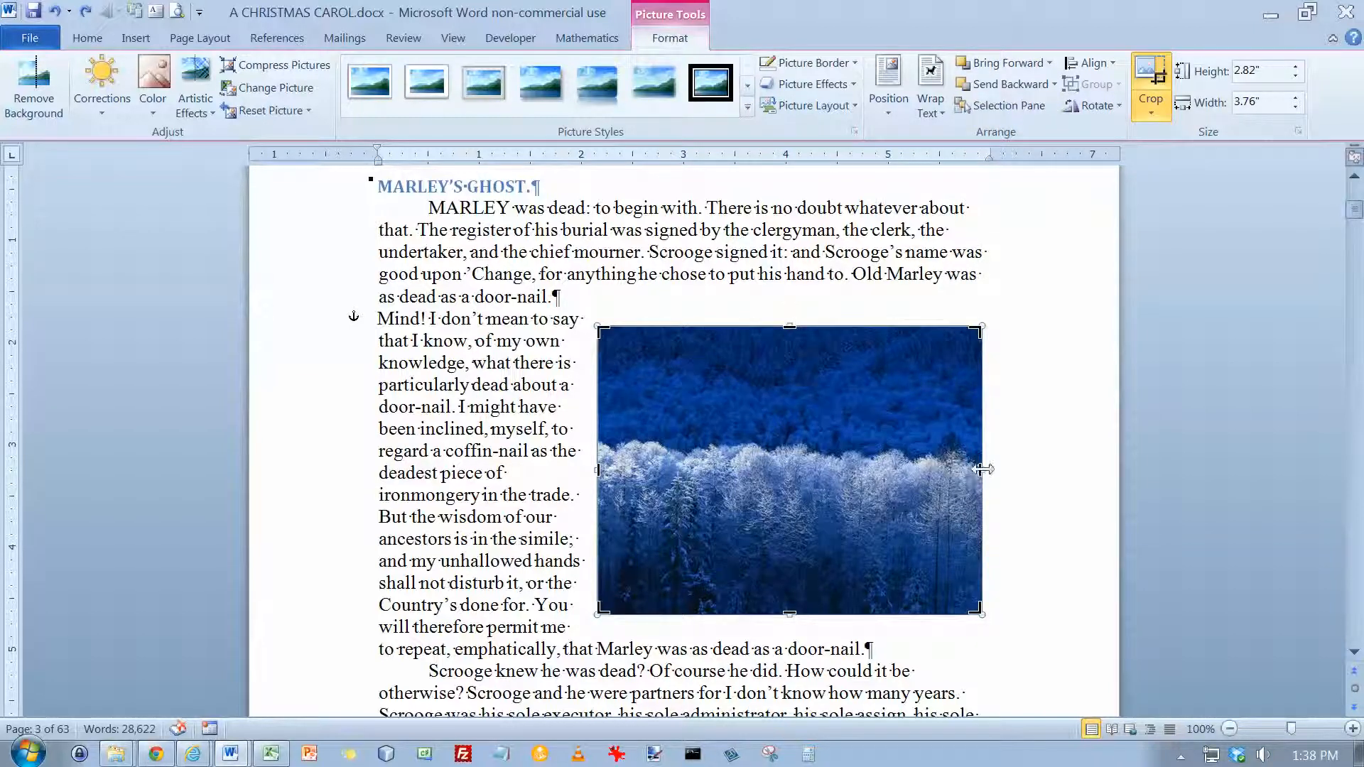
left_click_drag(982, 469, 897, 472)
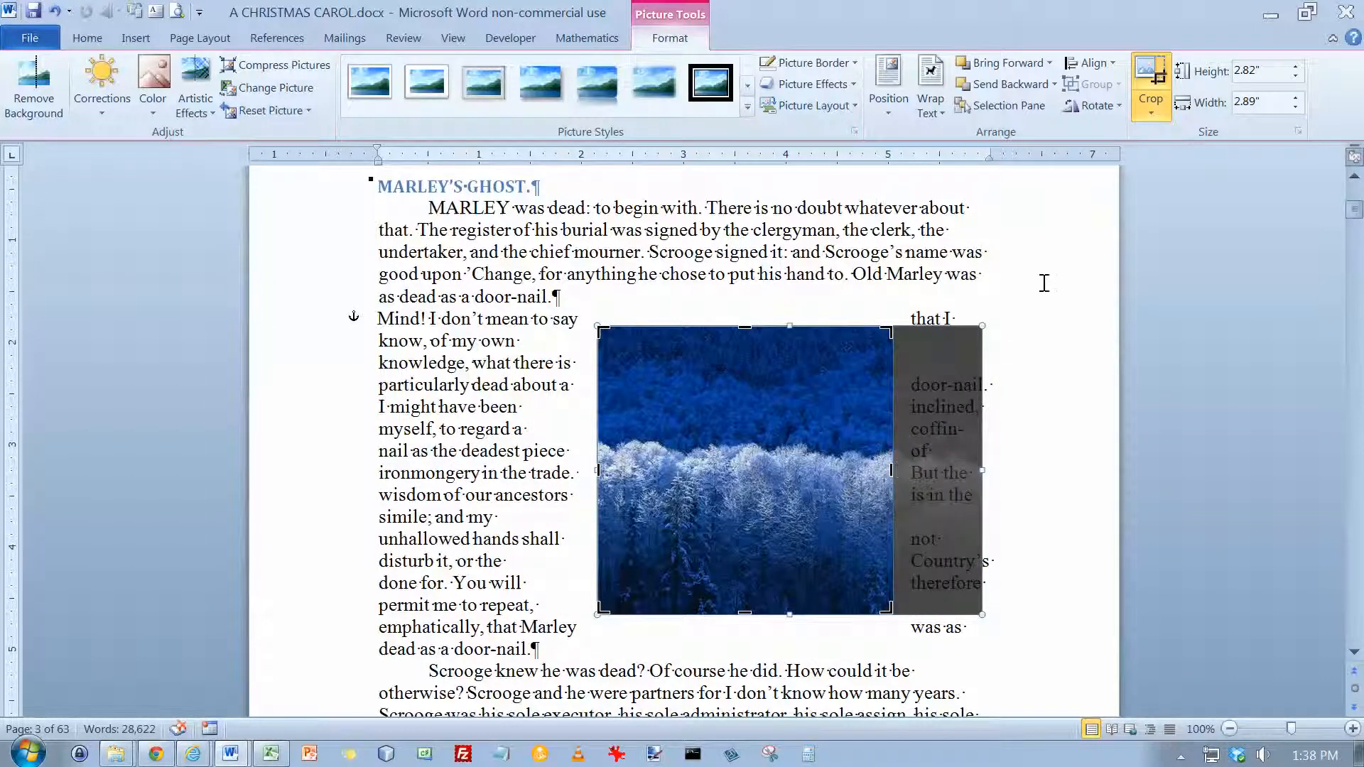
left_click(1150, 80)
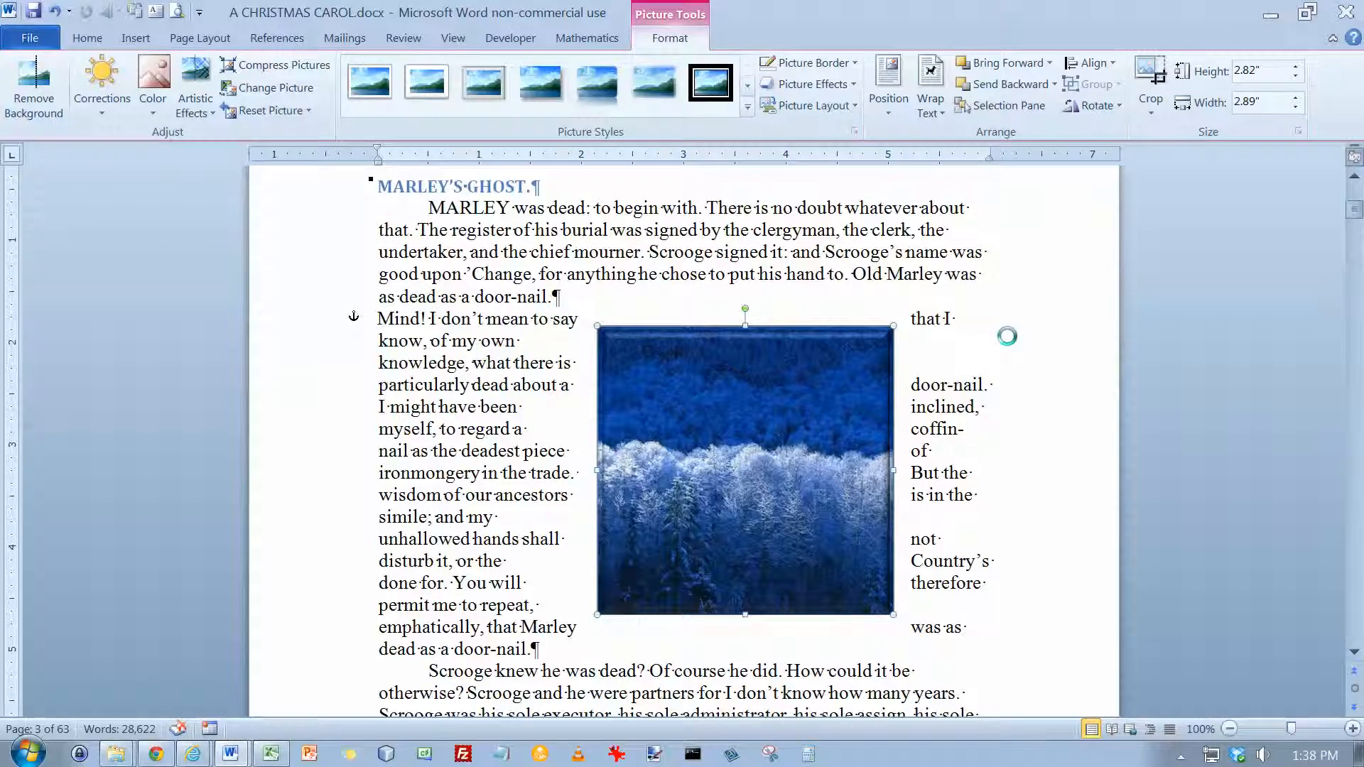
key("ctrl+z")
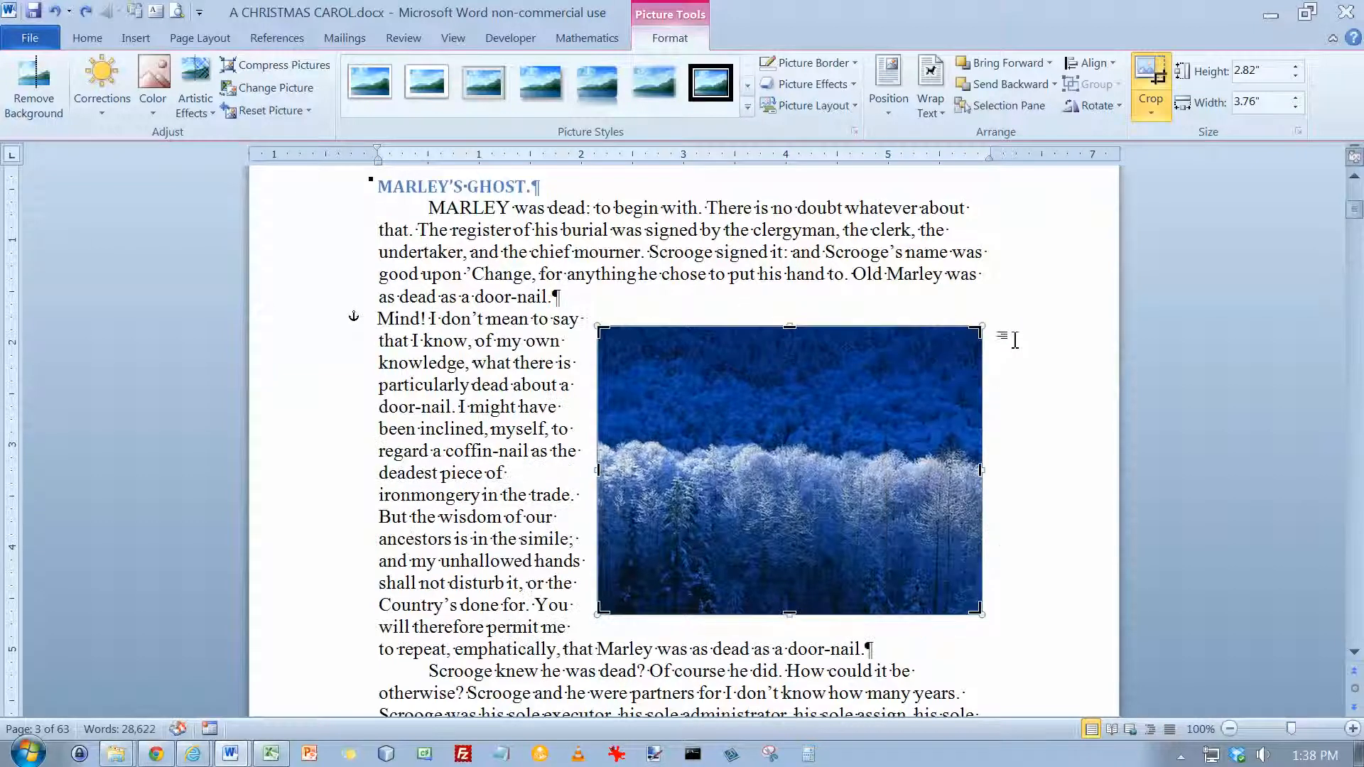
left_click(1160, 80)
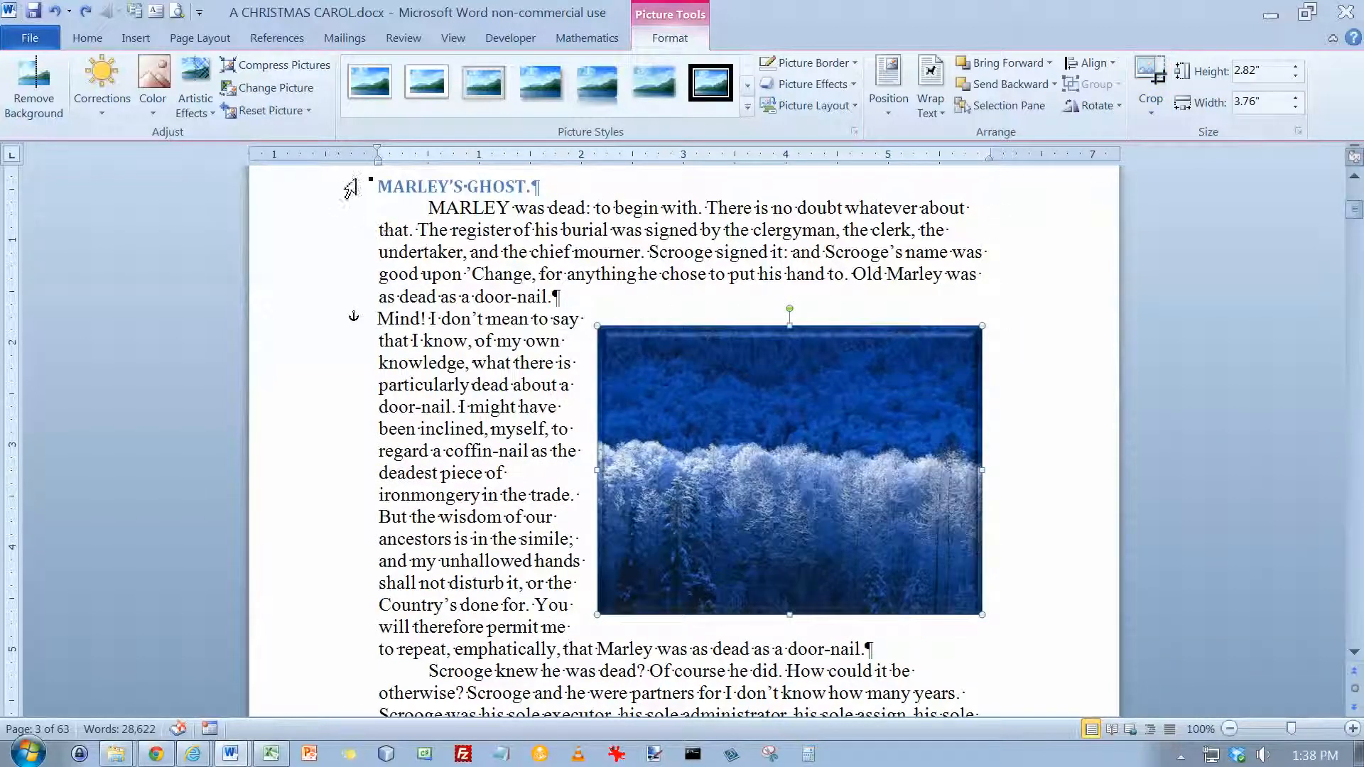
Preview correction, color and artistic-effect variations on the picture, and undo the stray white-framed picture style
left_click(99, 105)
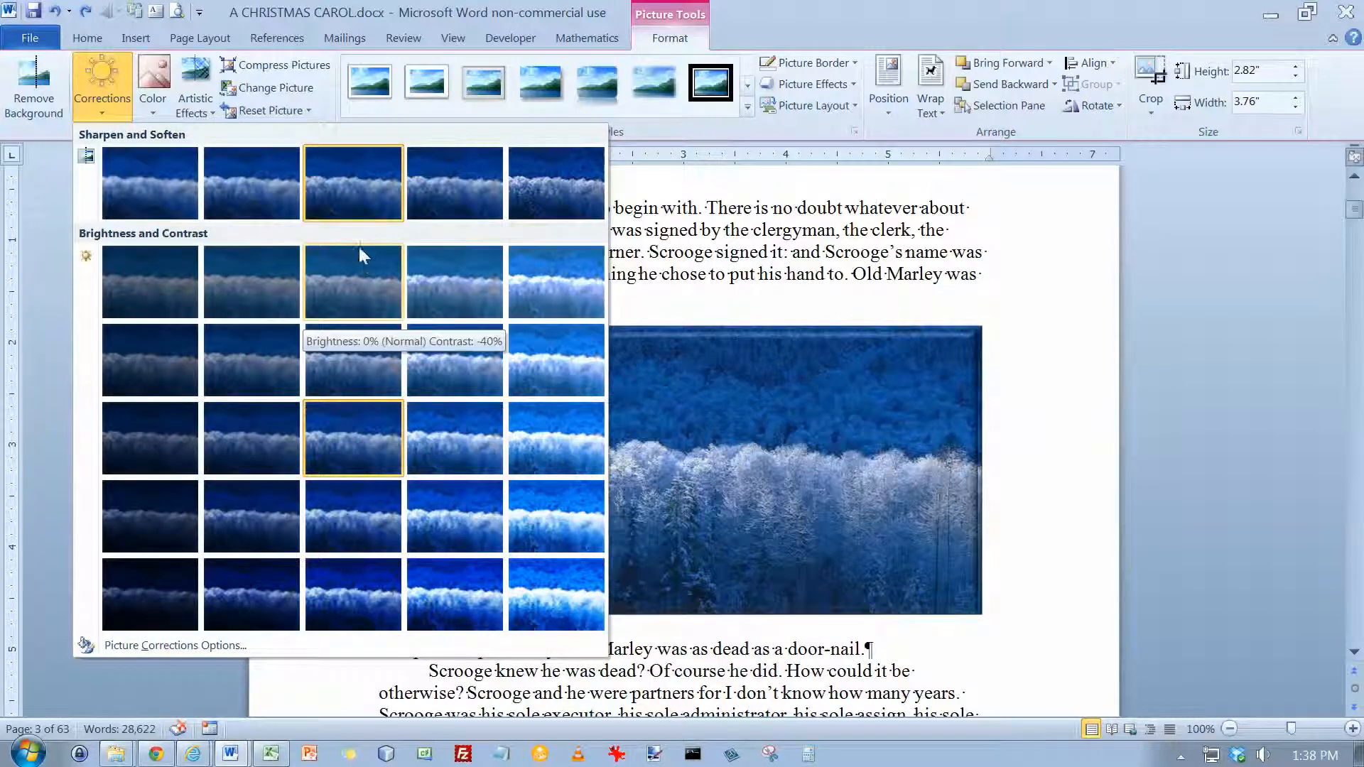
left_click(152, 91)
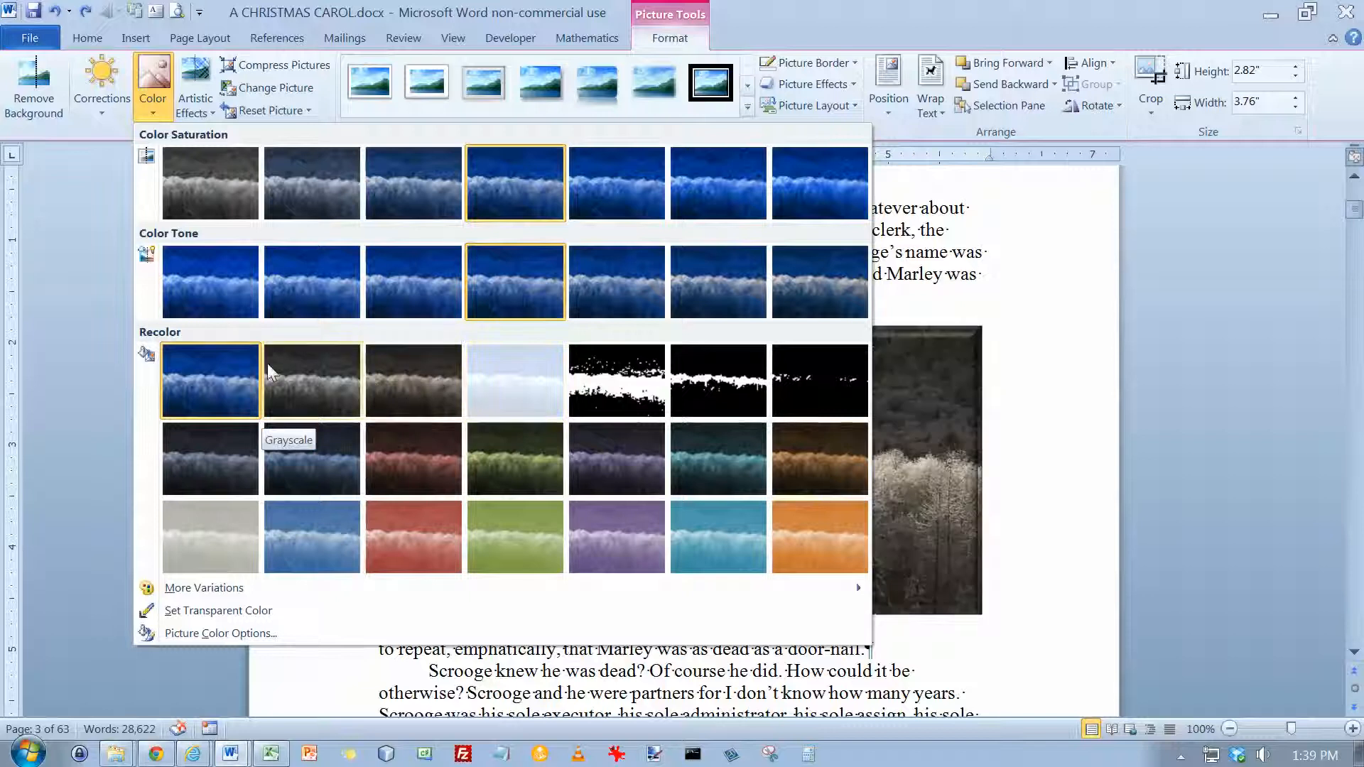
left_click(195, 100)
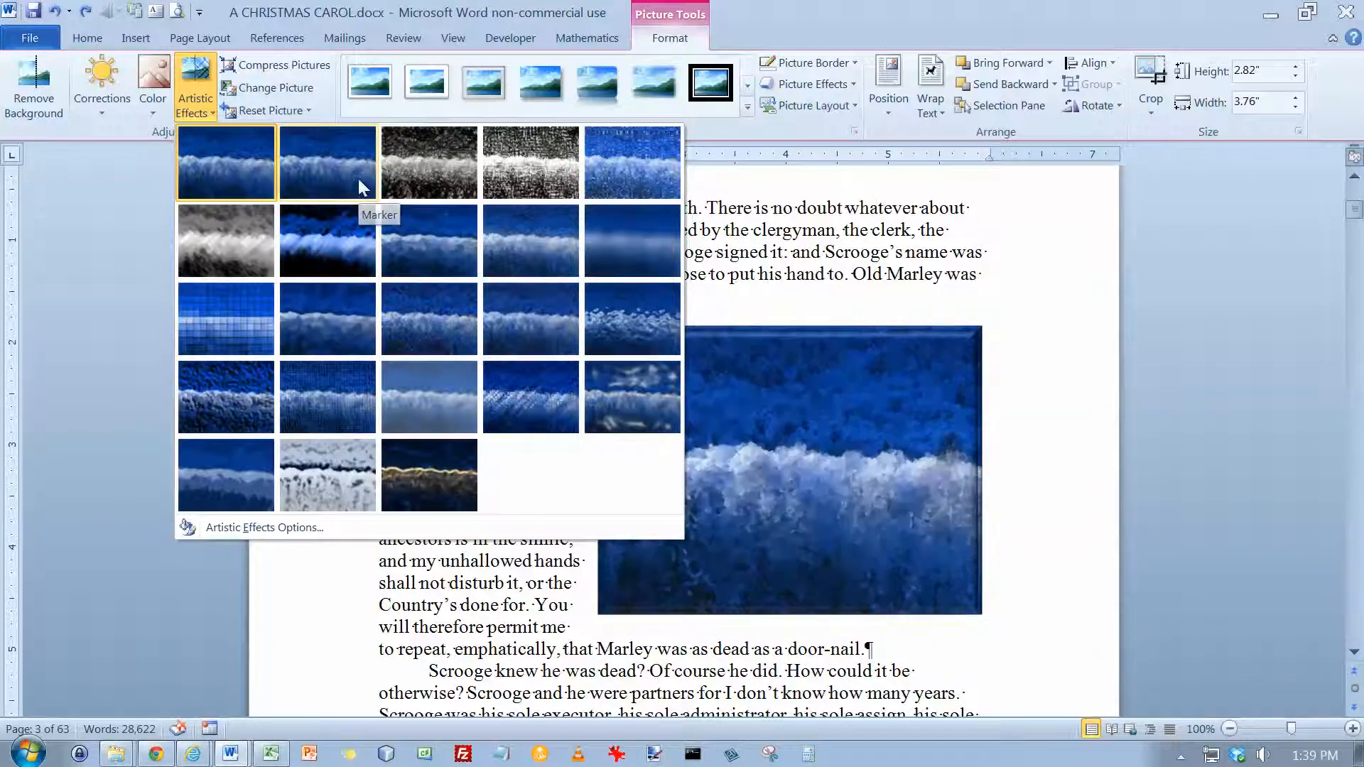
left_click(388, 112)
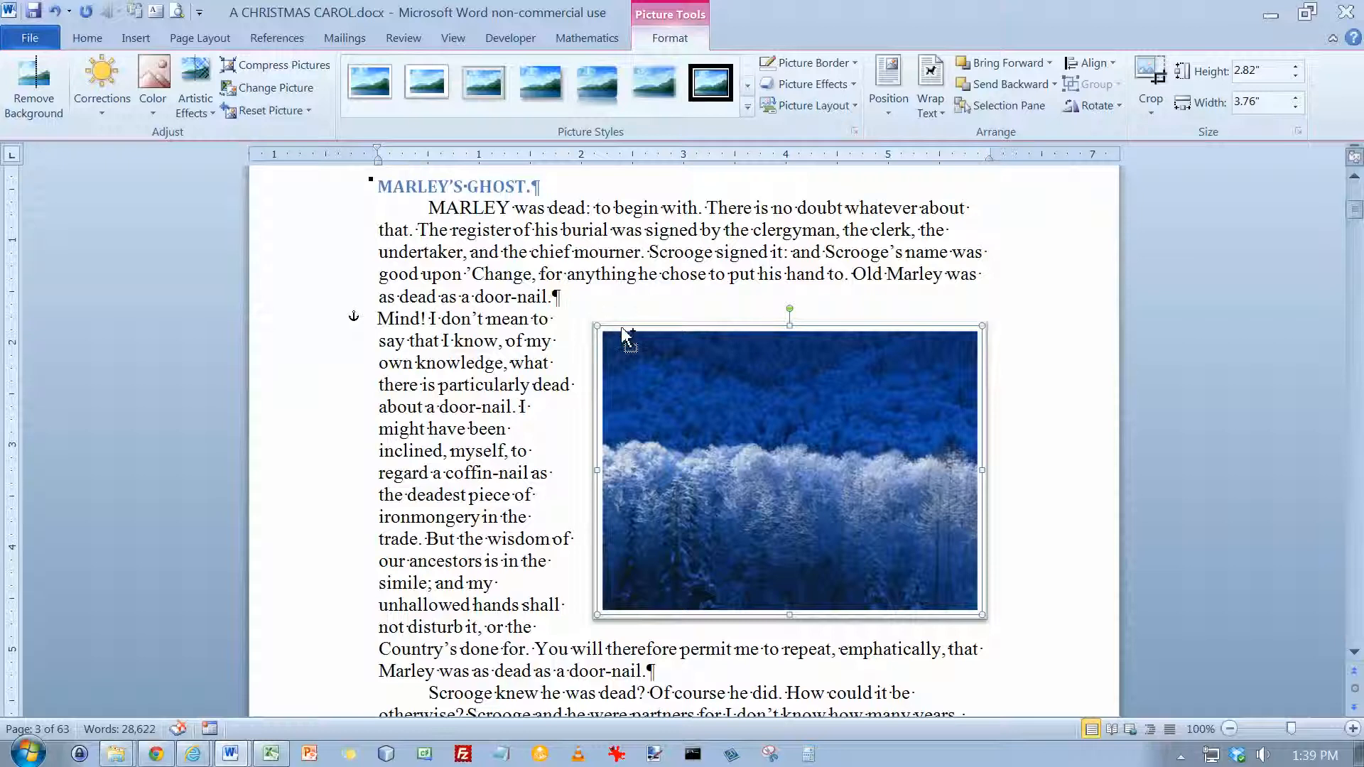
key("ctrl+z")
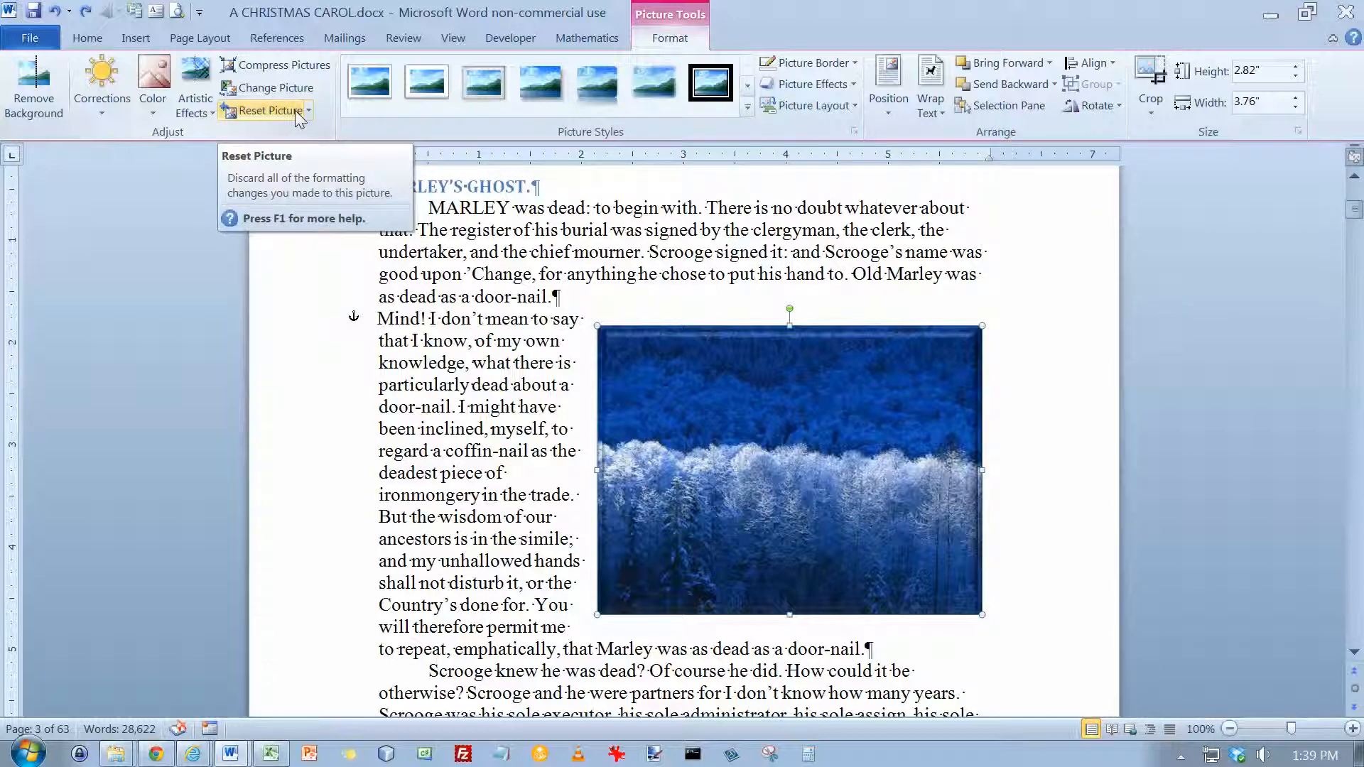
Reset the picture's formatting and enlarge it proportionally across the text width to about 4.4" high by 5.87" wide
left_click(295, 110)
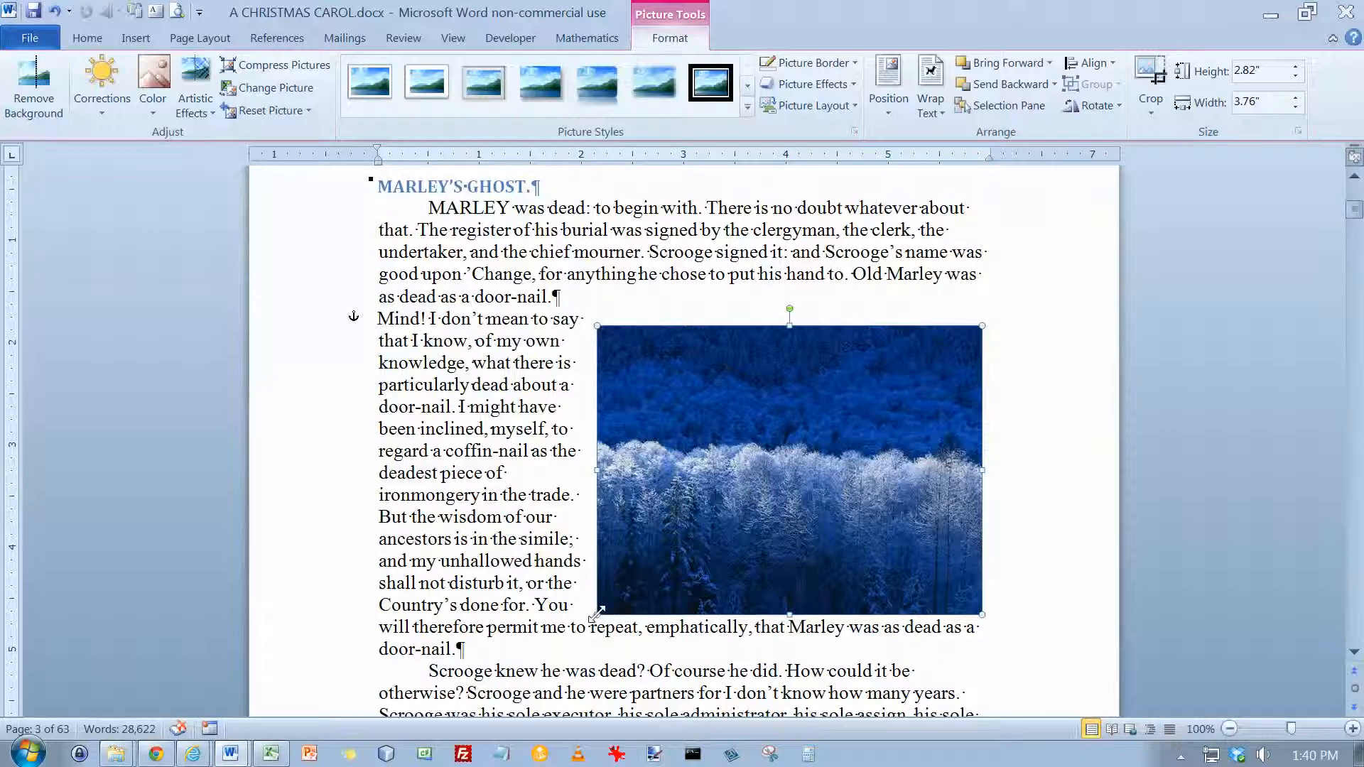
left_click_drag(596, 614, 381, 707)
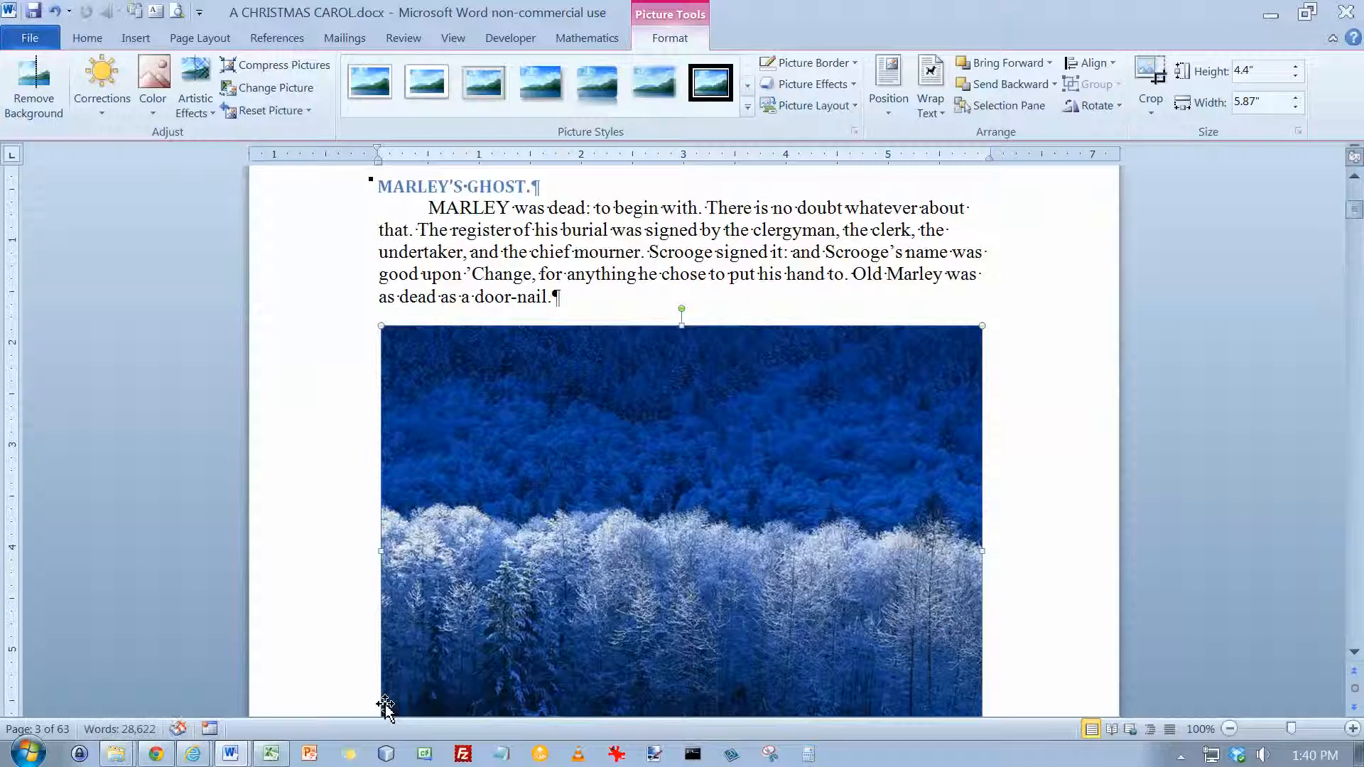
scroll(888, 471, "down", 3)
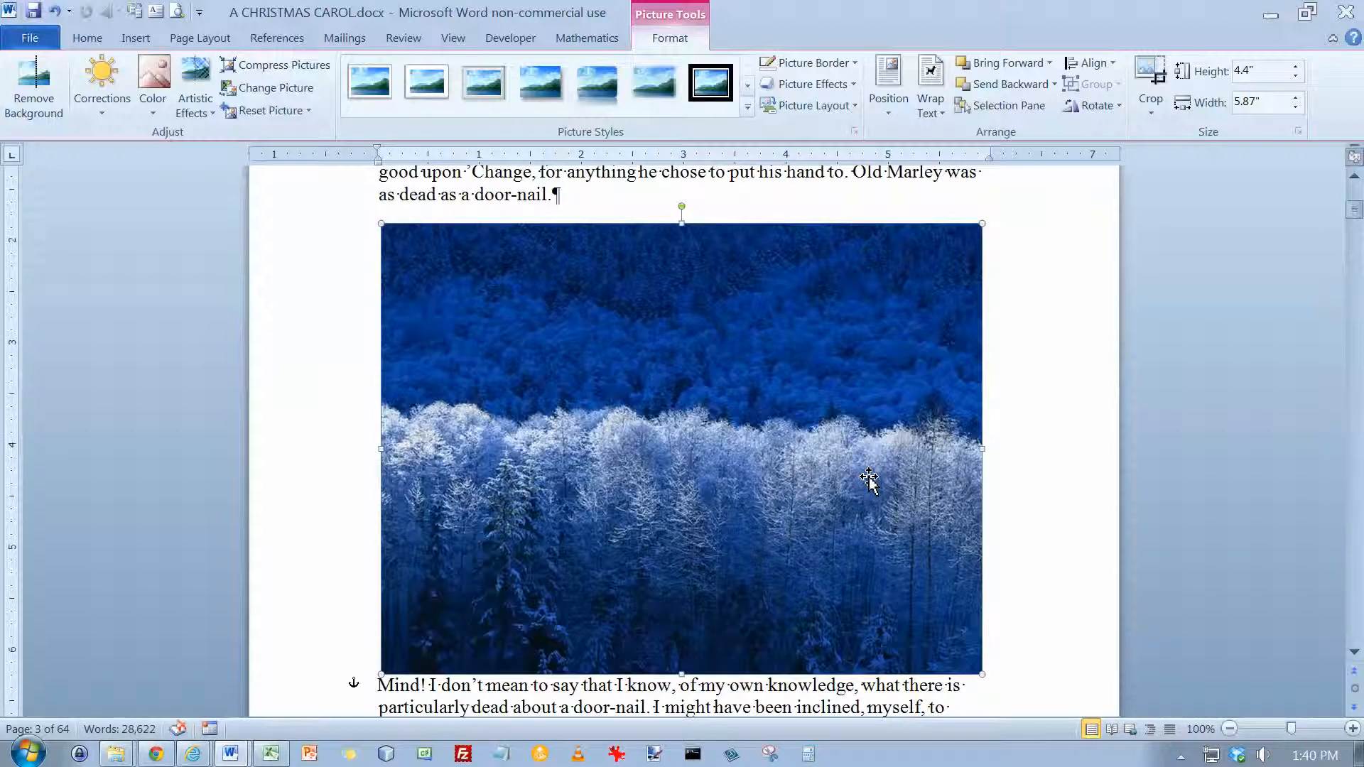
scroll(868, 480, "up", 6)
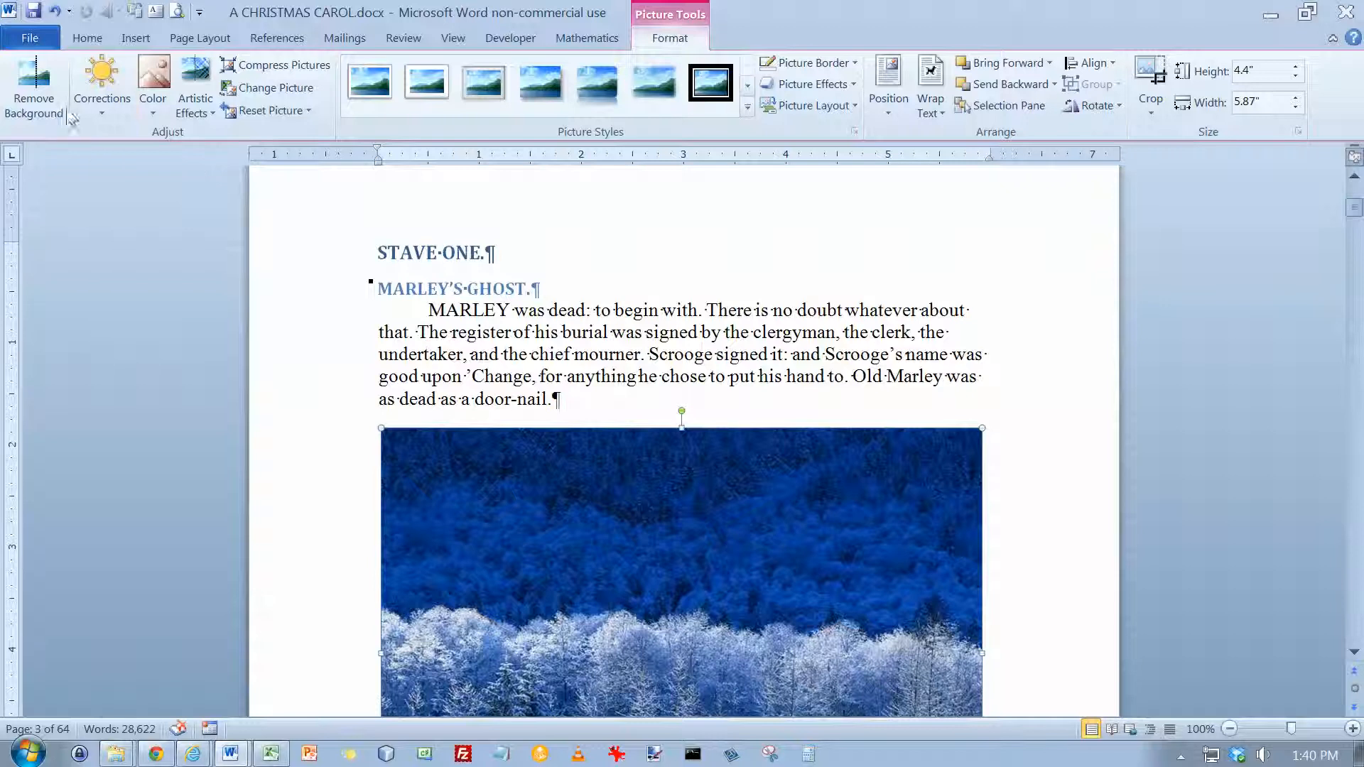
Open the picture's height and width values for editing
left_click(1258, 73)
left_click(1264, 103)
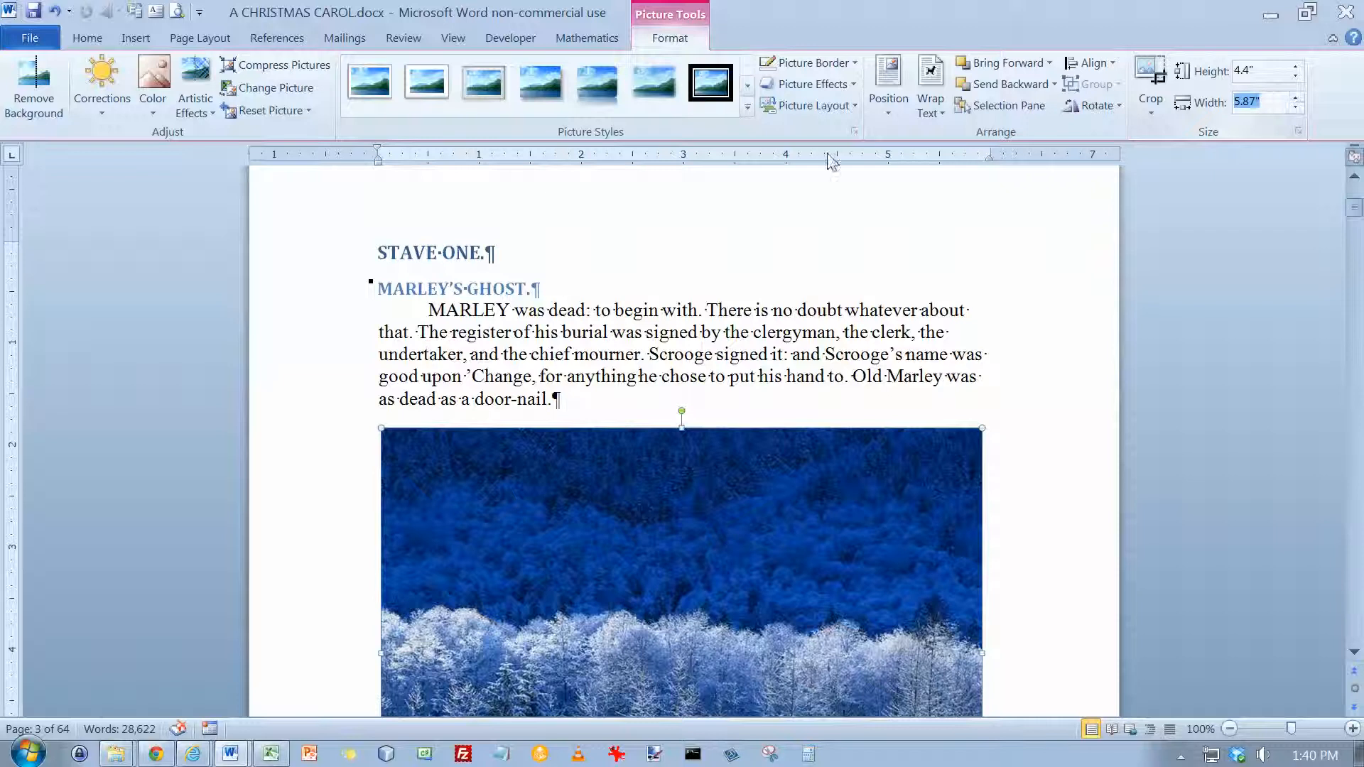